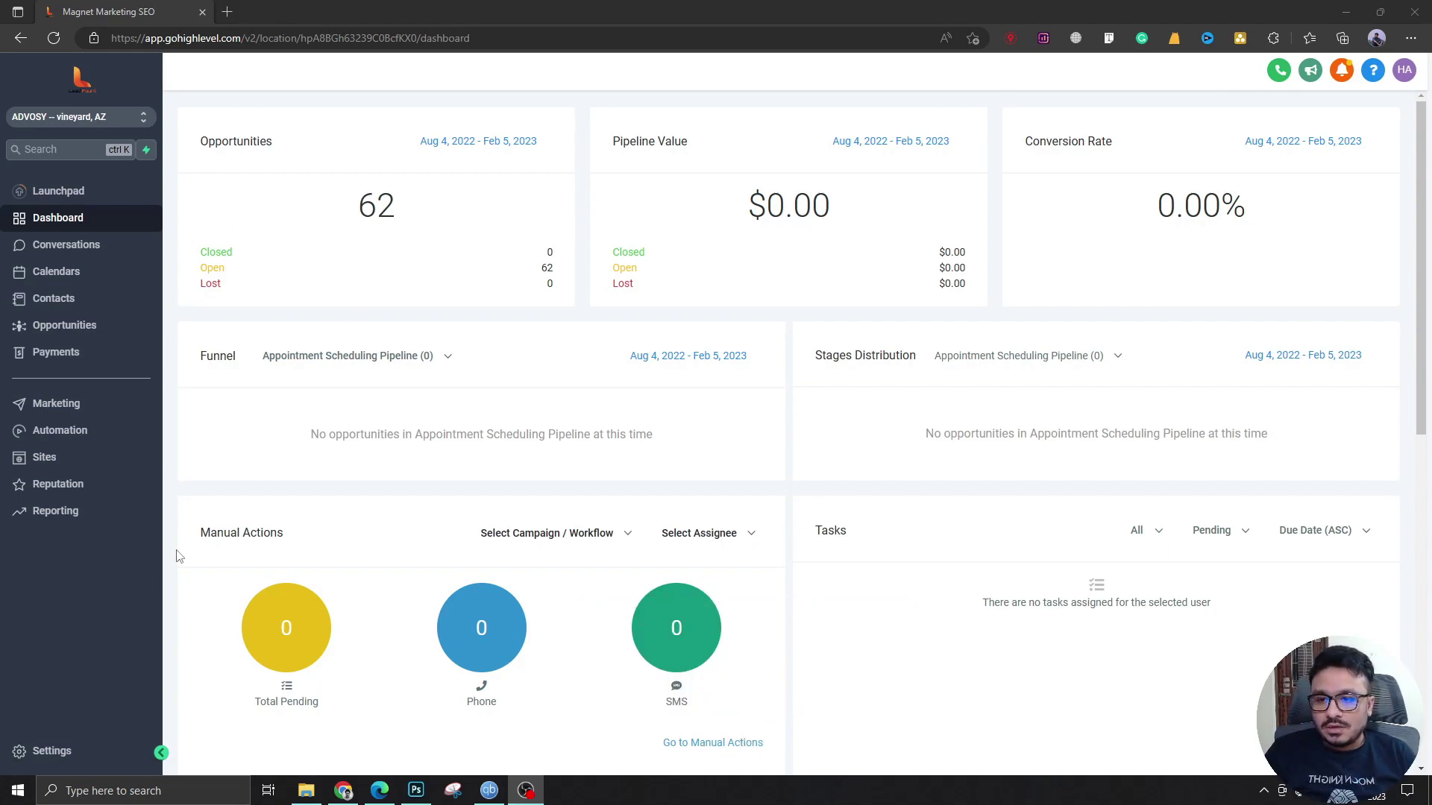
Open the account settings and view ADVOSY's connected Google and Facebook/Instagram integrations.
left_click(22, 751)
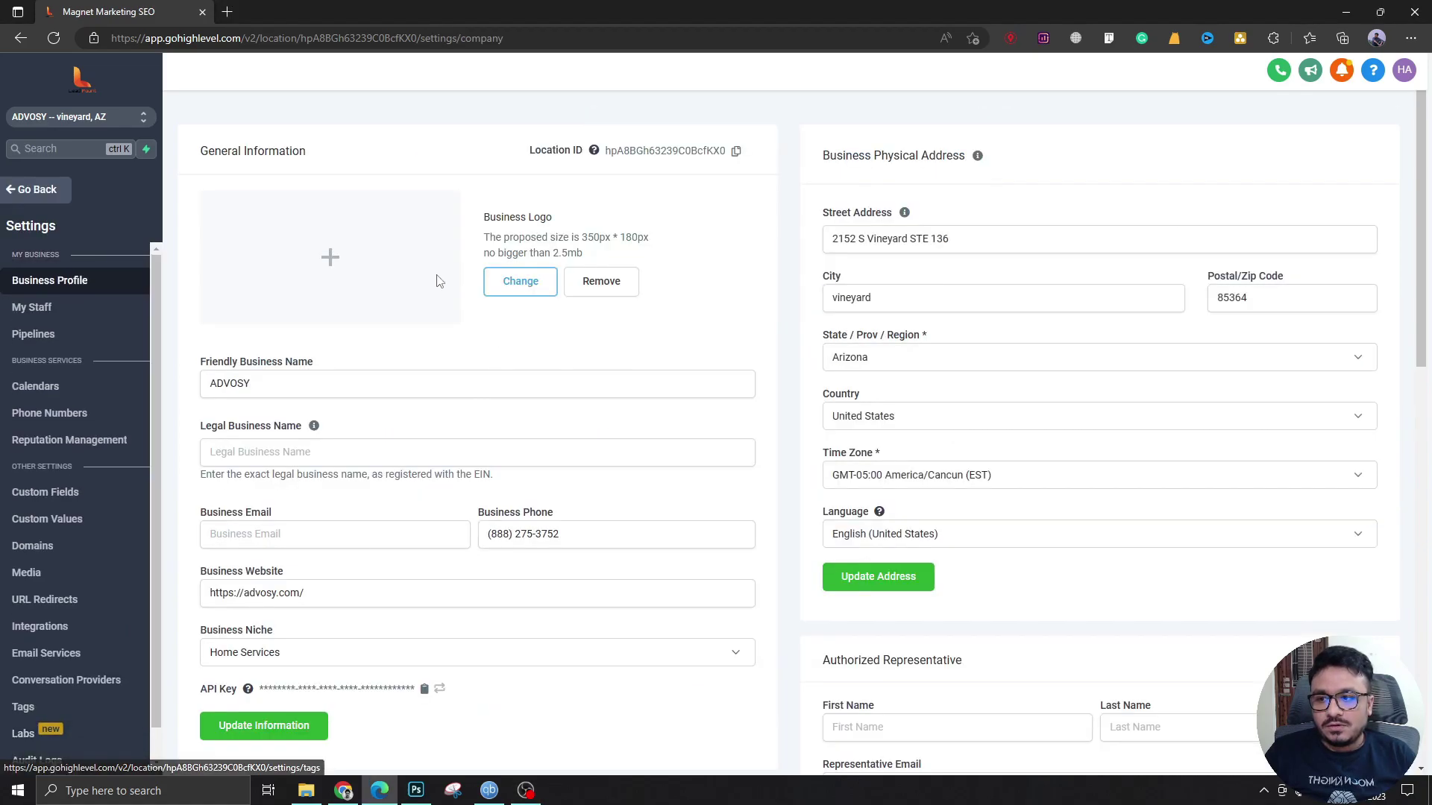
left_click(50, 627)
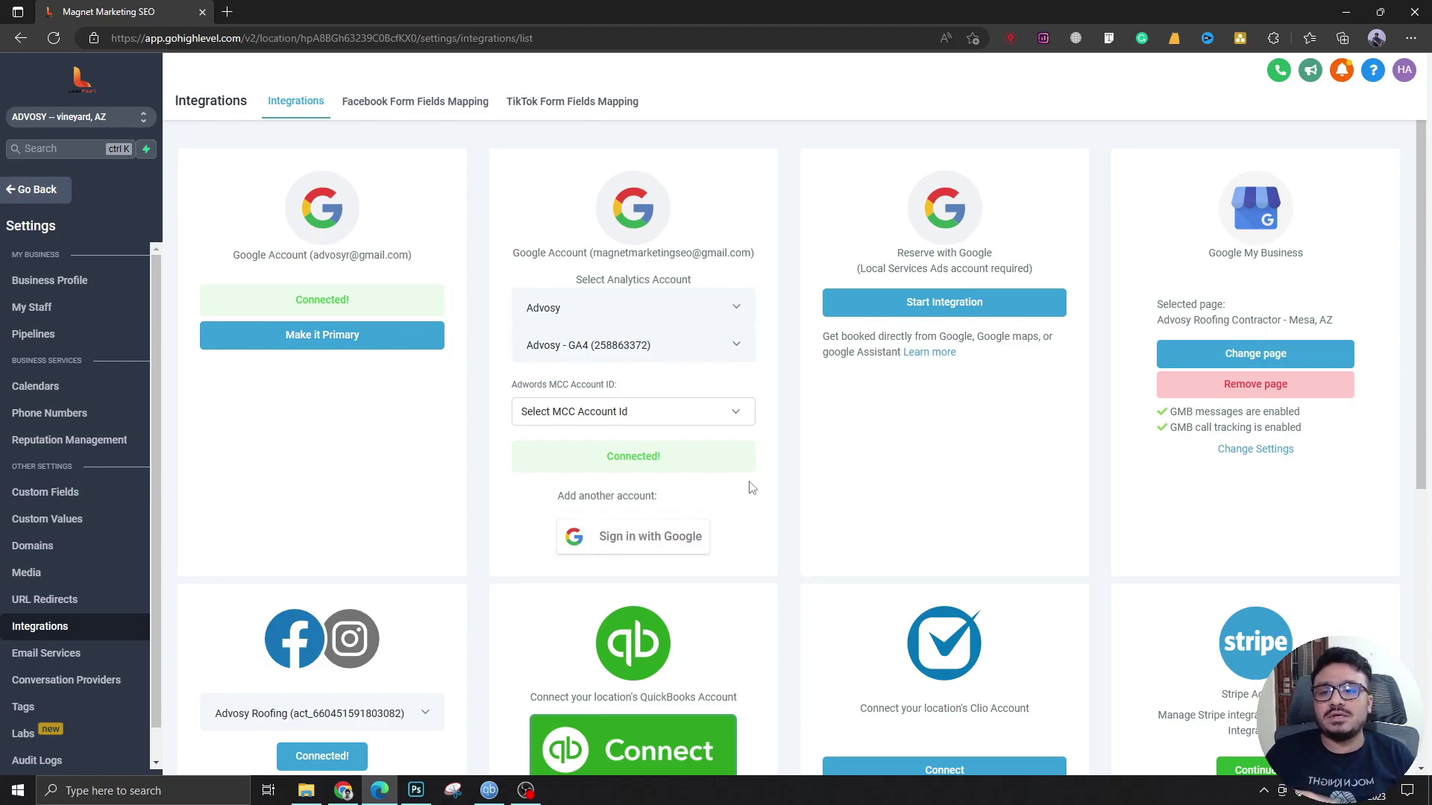
scroll(744, 470, "down", 1)
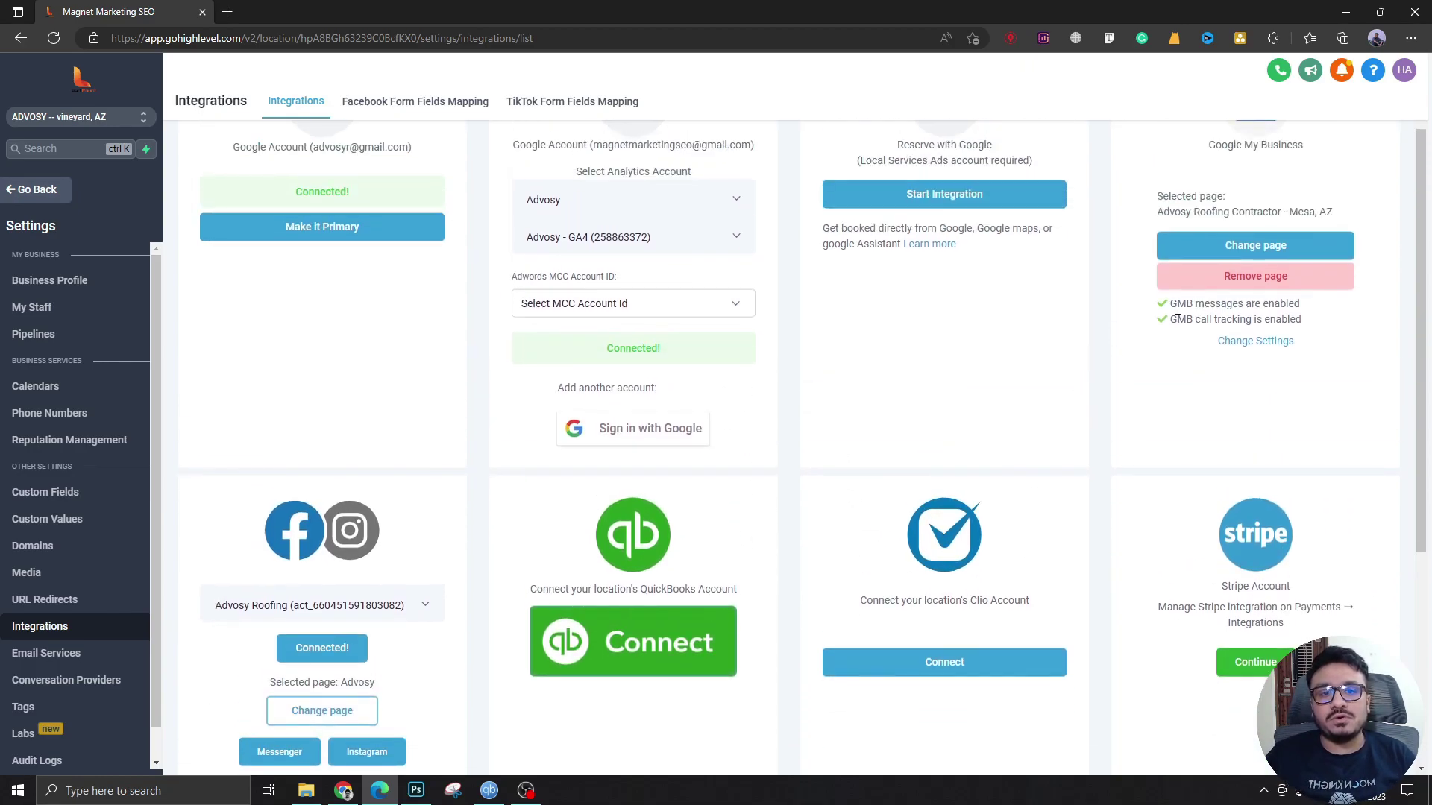
scroll(558, 381, "down", 3)
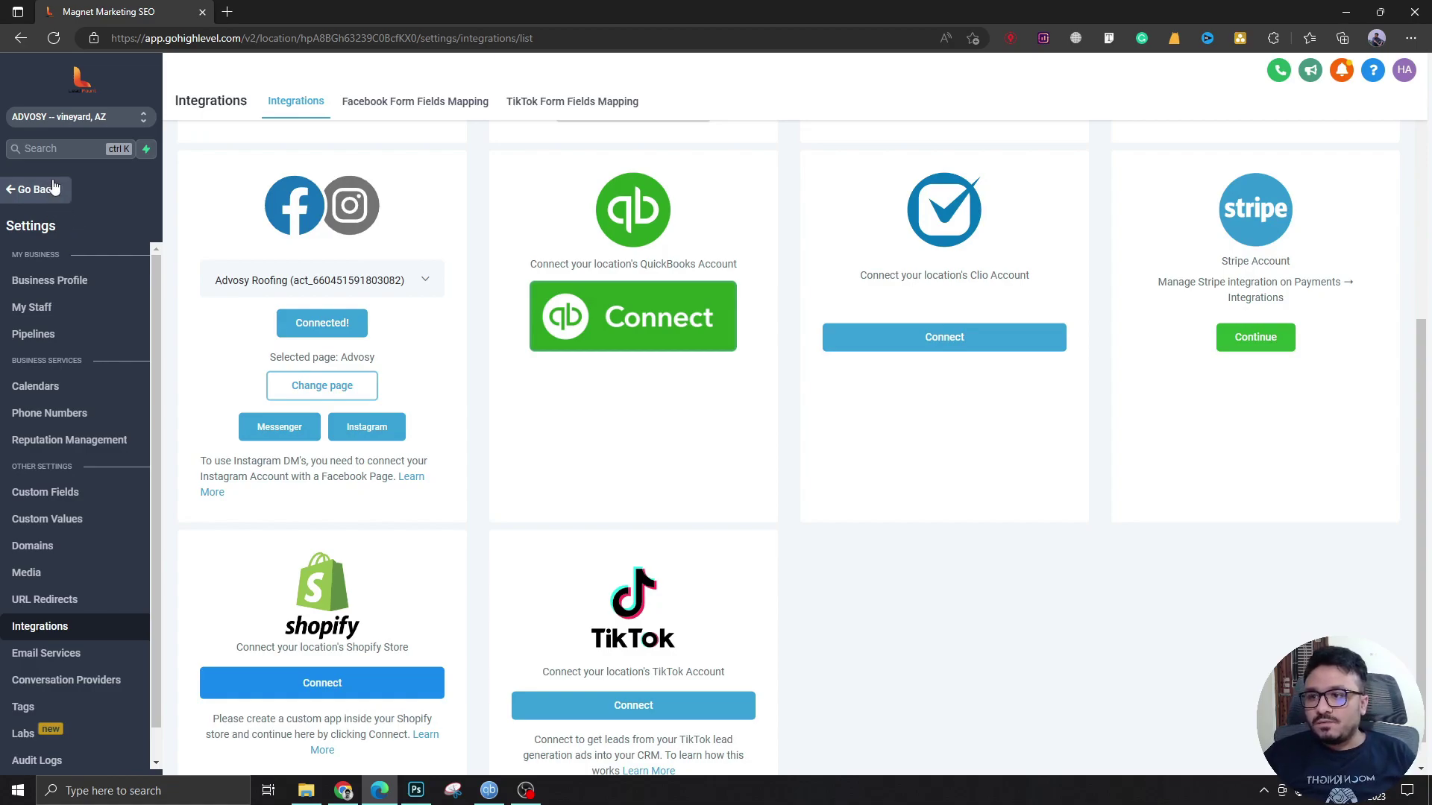
scroll(597, 340, "up", 4)
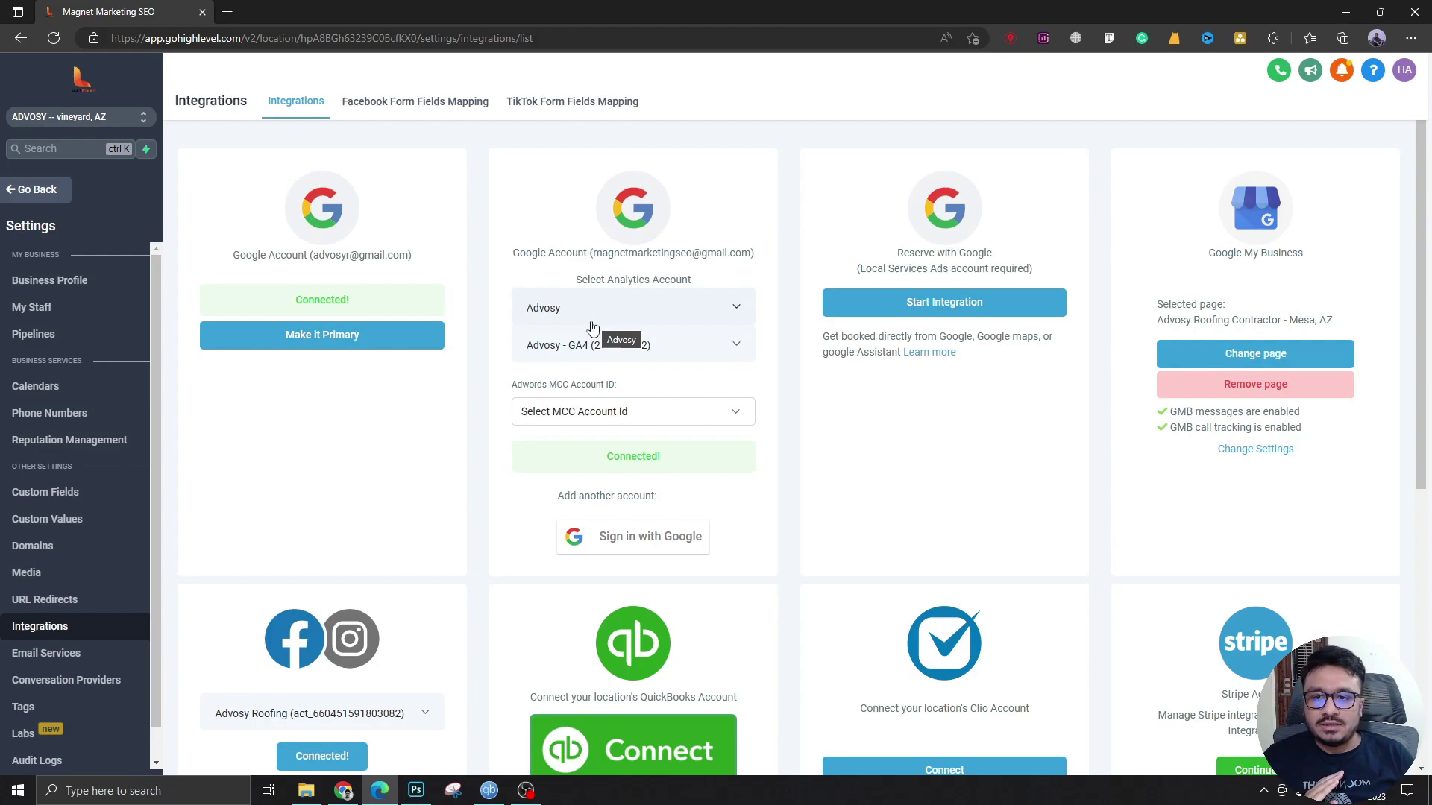
Leave settings and open Reporting to bring up the Google Ads campaign report.
left_click(56, 203)
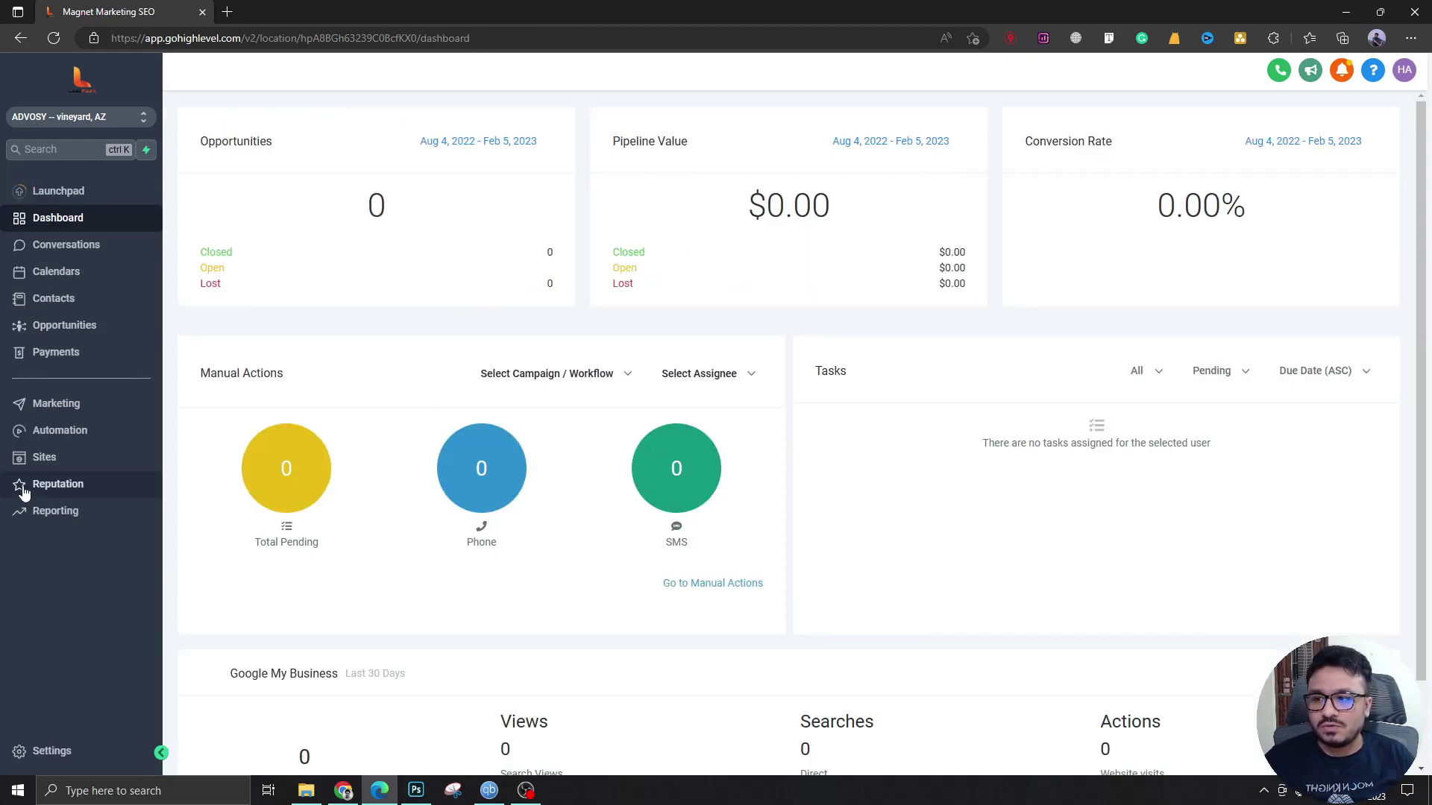
left_click(48, 515)
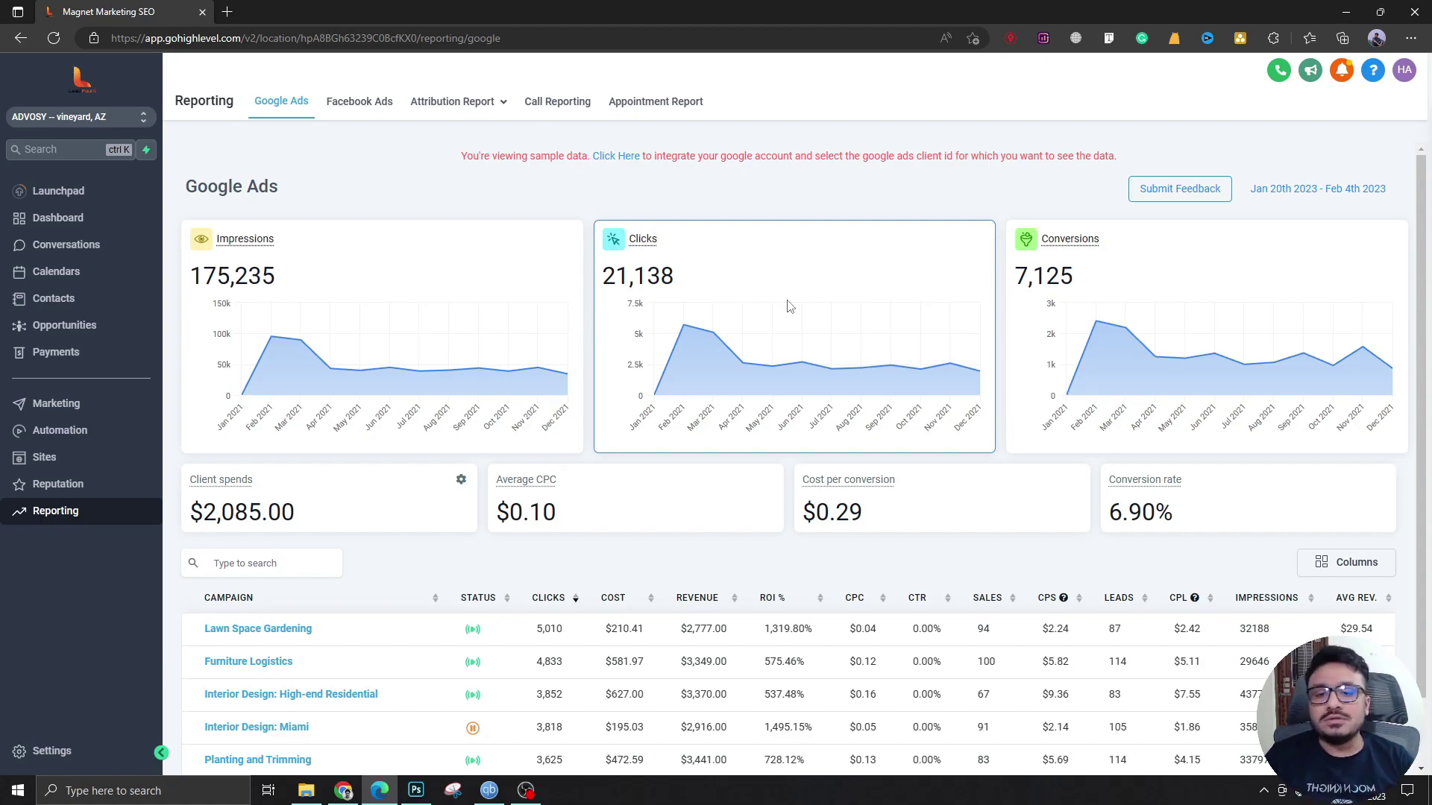
scroll(783, 369, "down", 1)
scroll(772, 436, "up", 1)
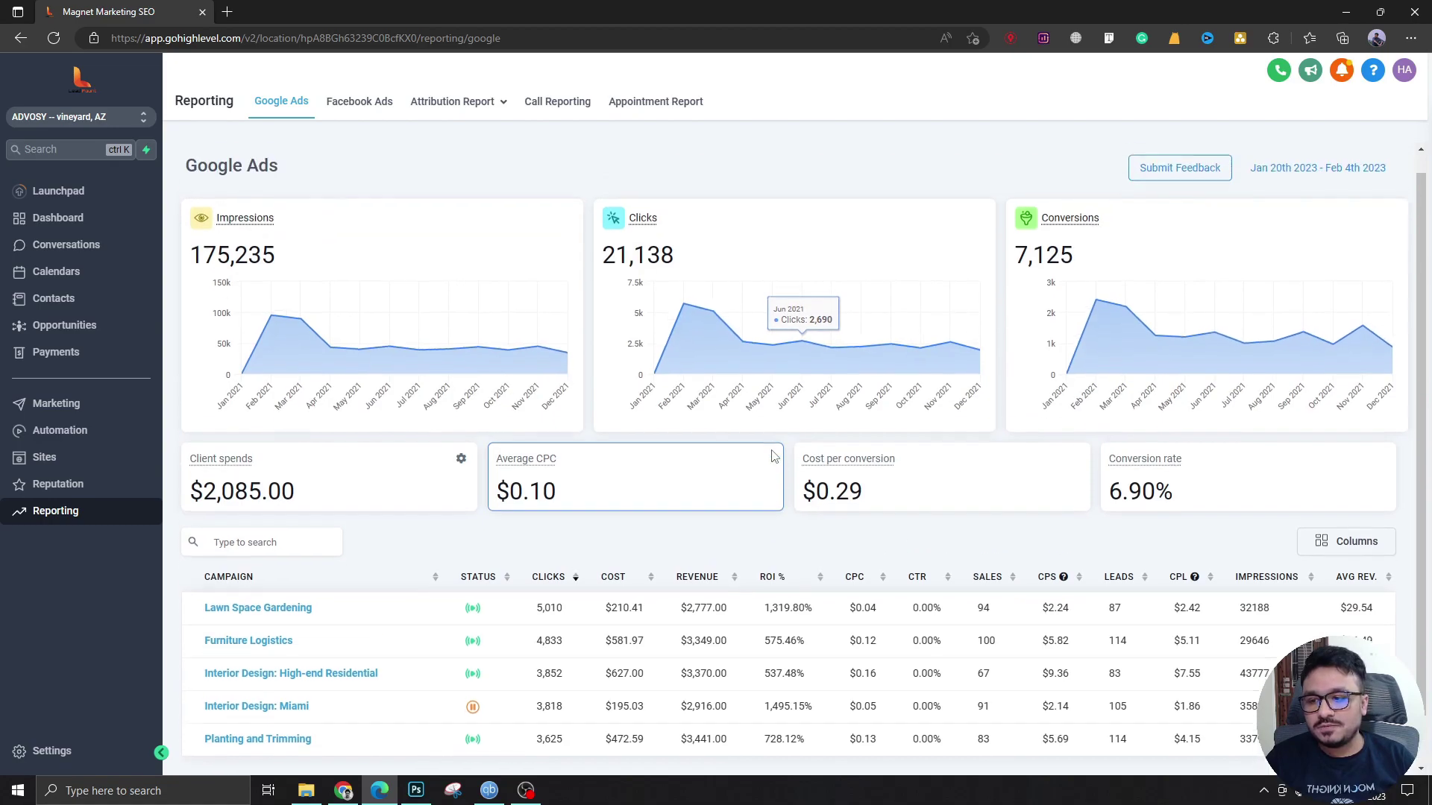
scroll(613, 438, "down", 1)
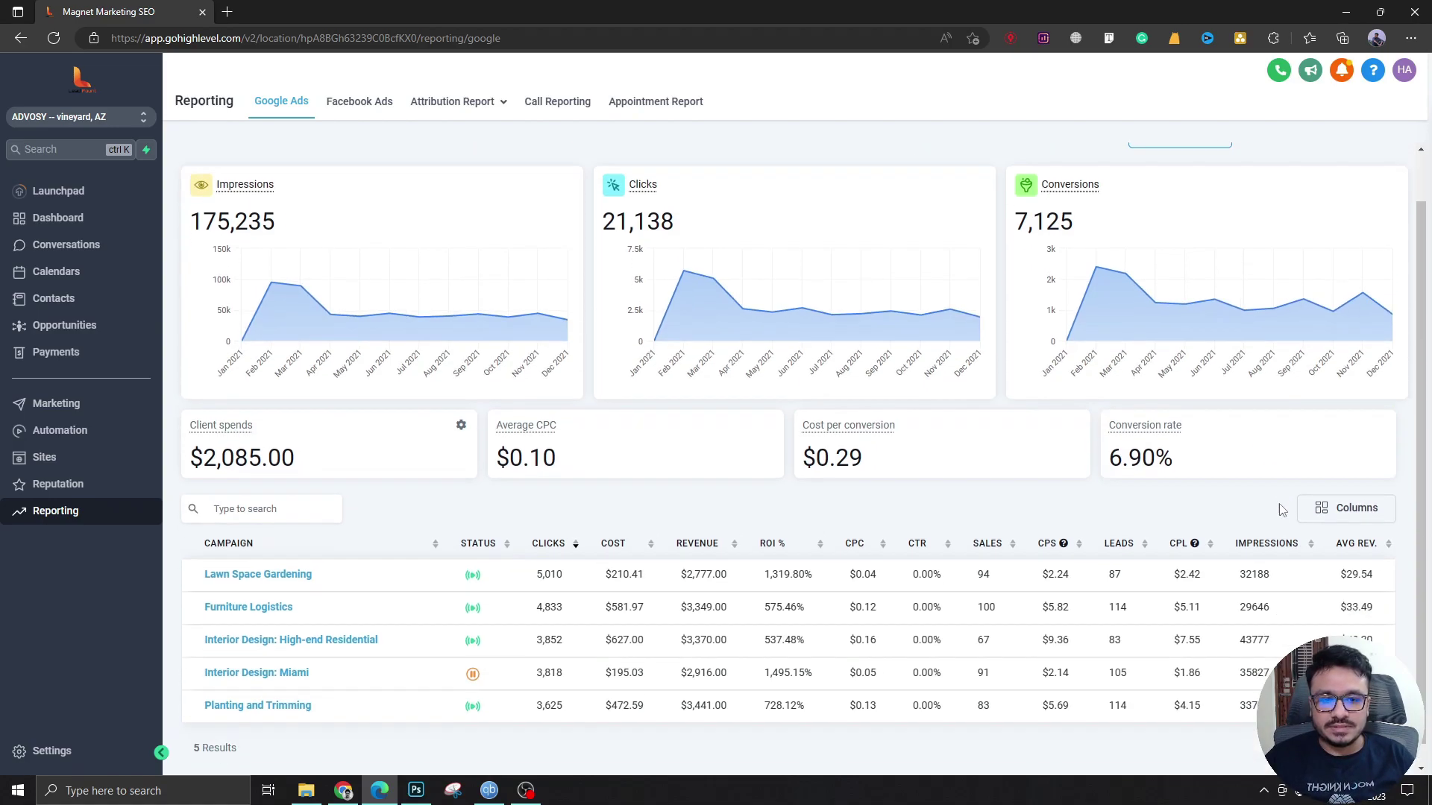
scroll(1270, 484, "up", 2)
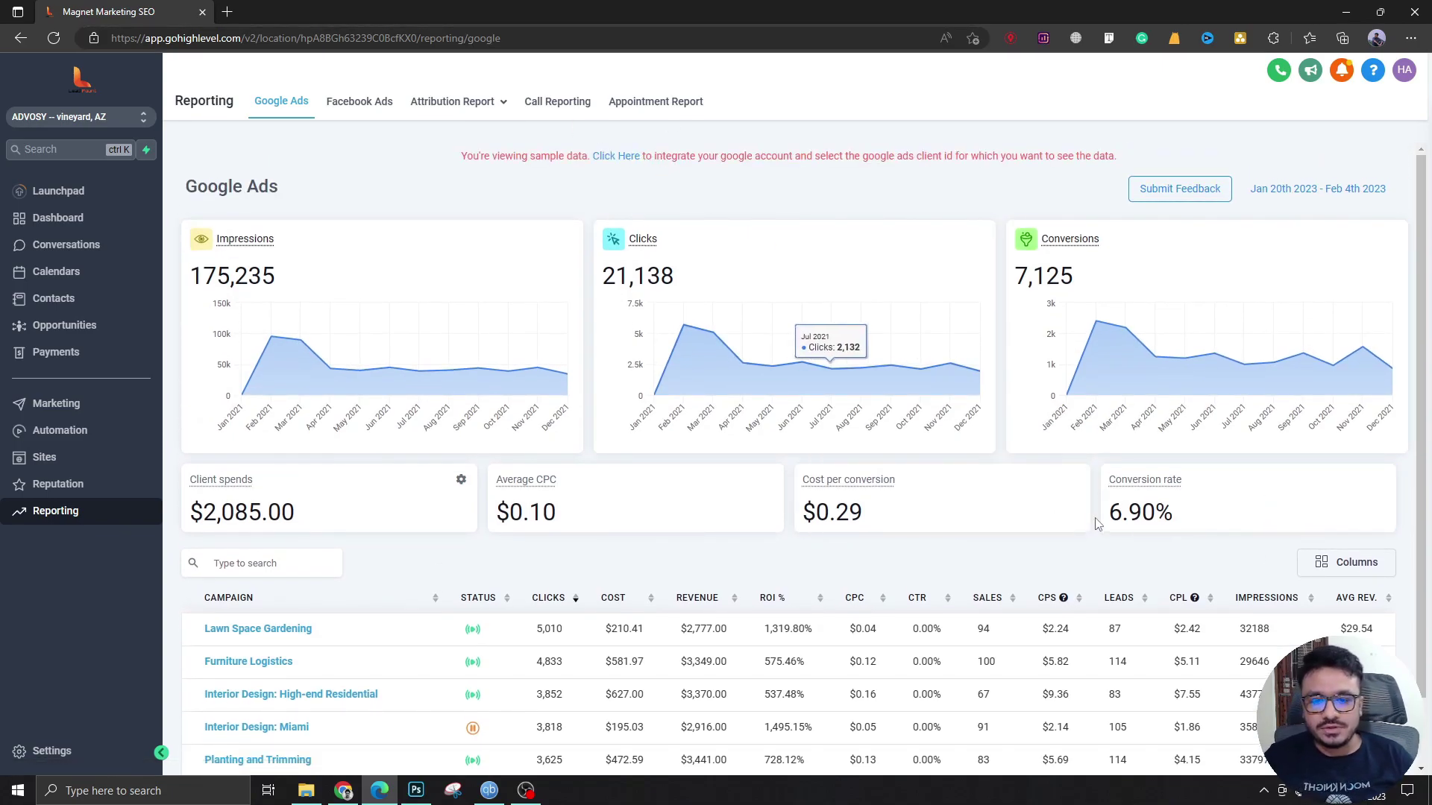
Set the Facebook Ads report to Last year (2022) and export its campaign table to CSV.
left_click(355, 103)
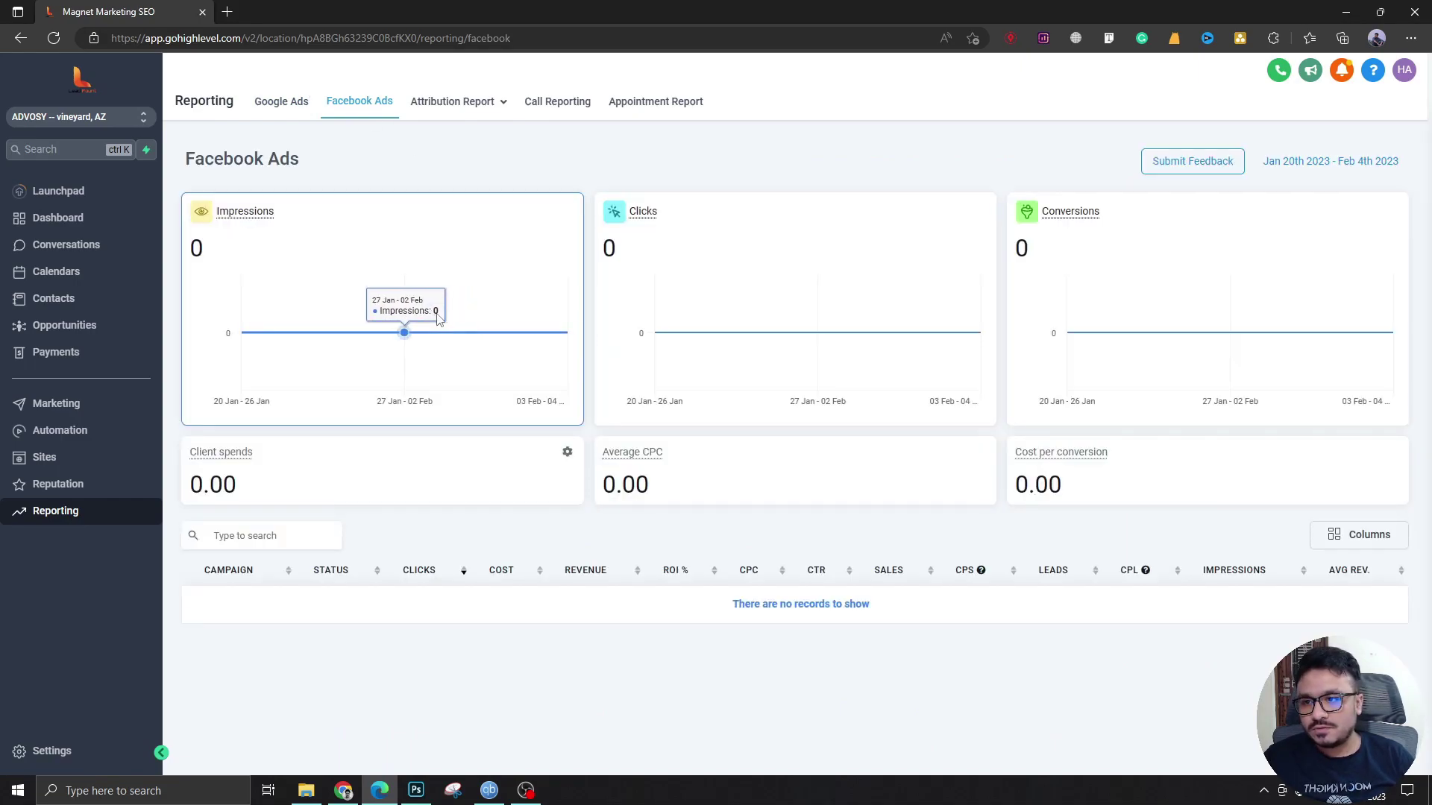
left_click(1322, 164)
scroll(1153, 442, "down", 2)
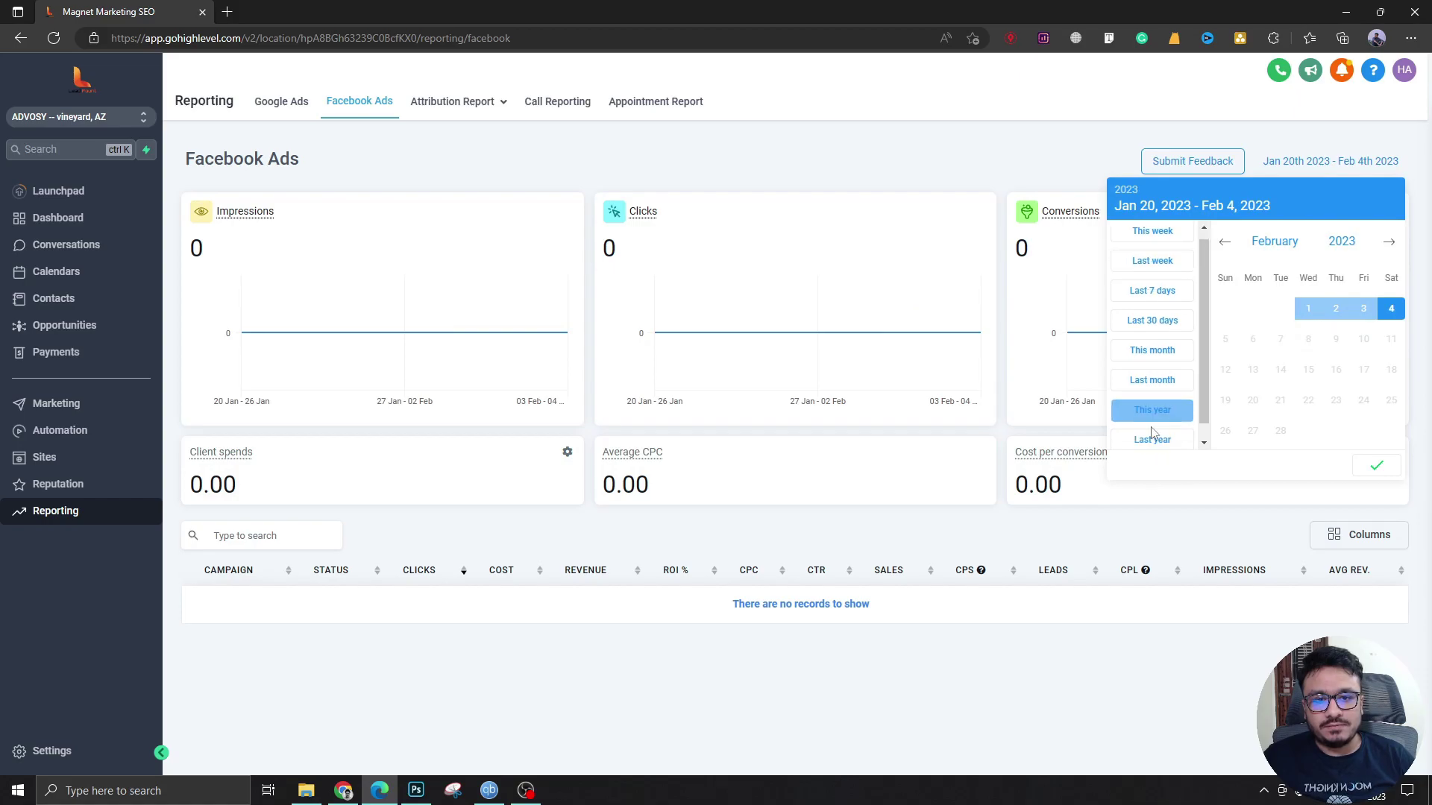
left_click(1152, 426)
left_click(1379, 464)
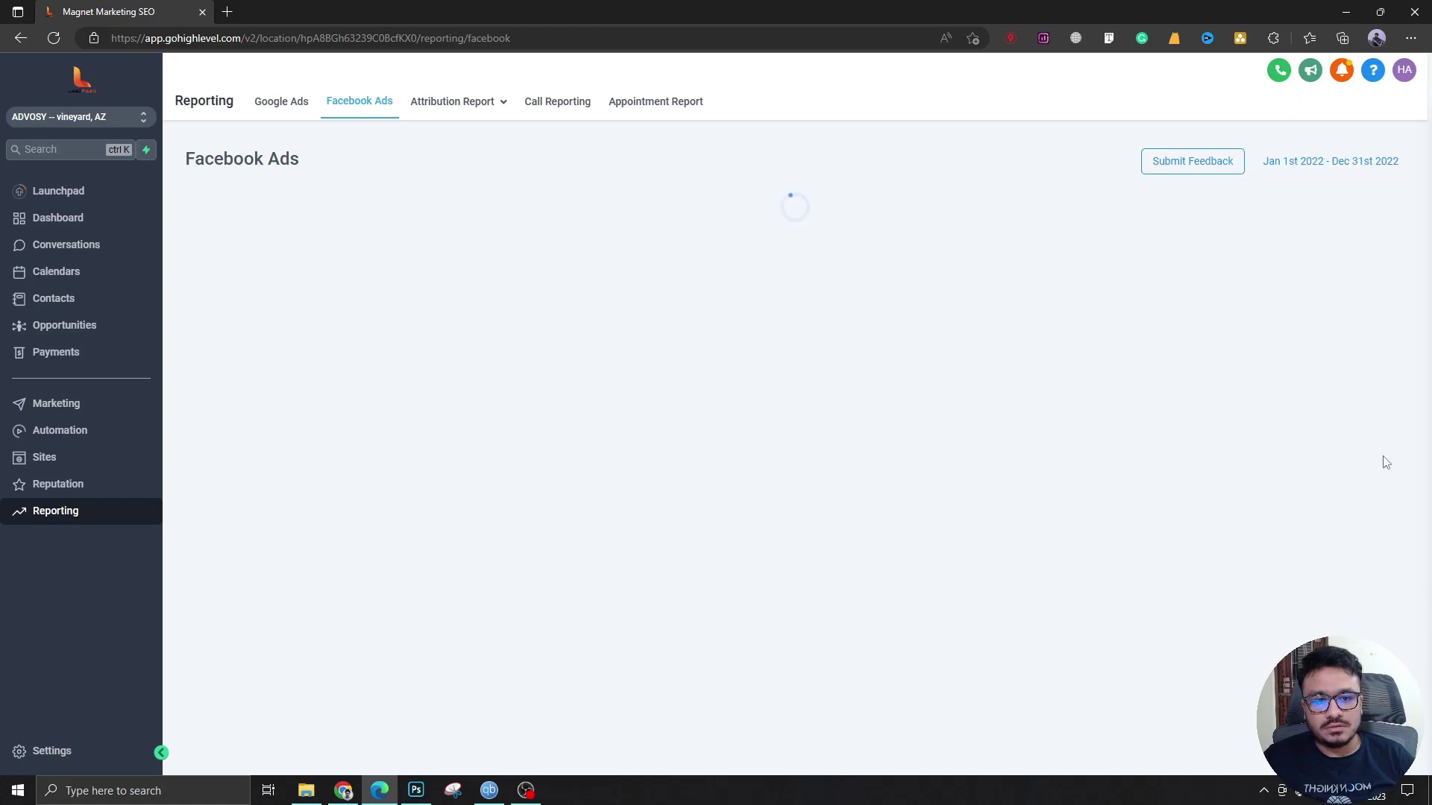
mouse_move(683, 367)
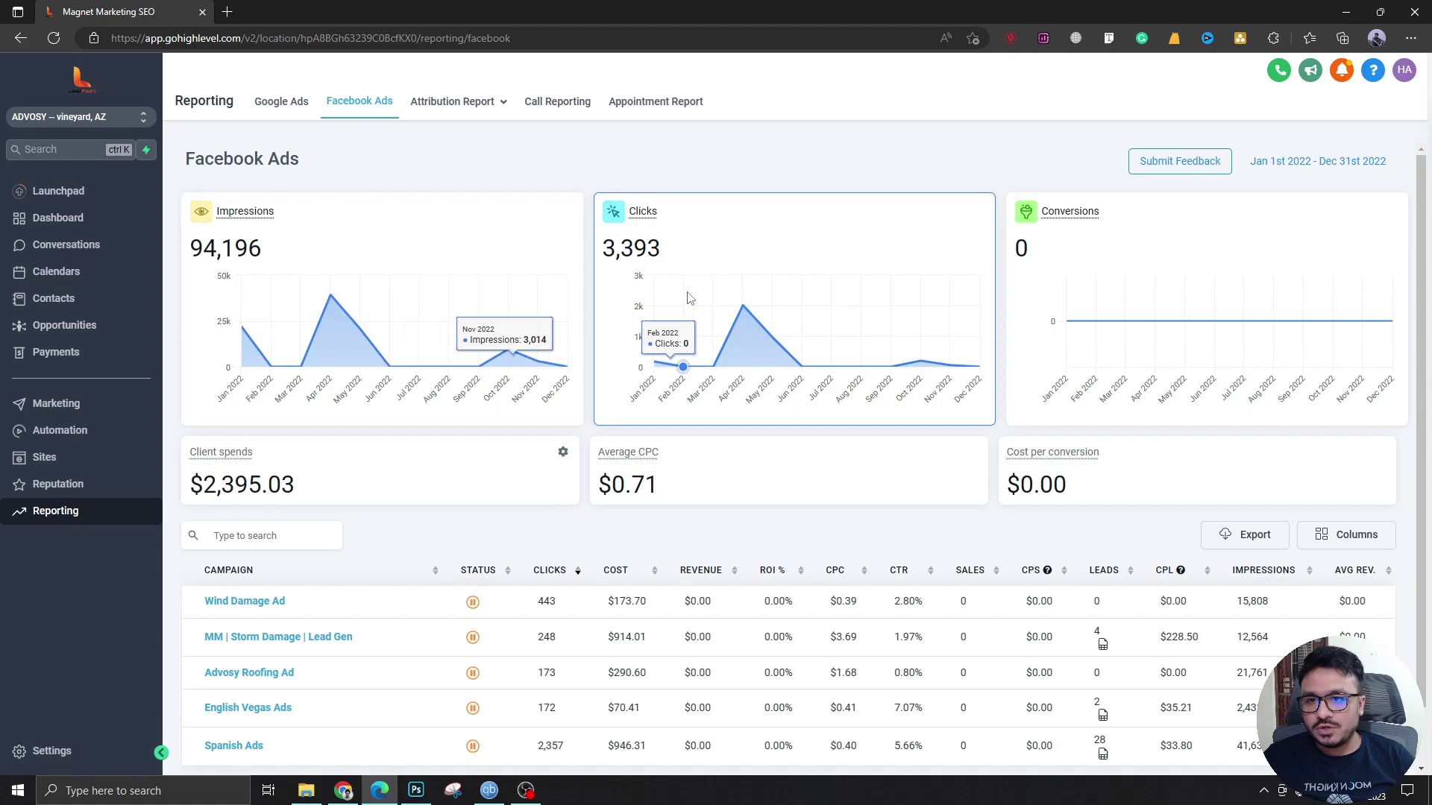
scroll(302, 476, "down", 1)
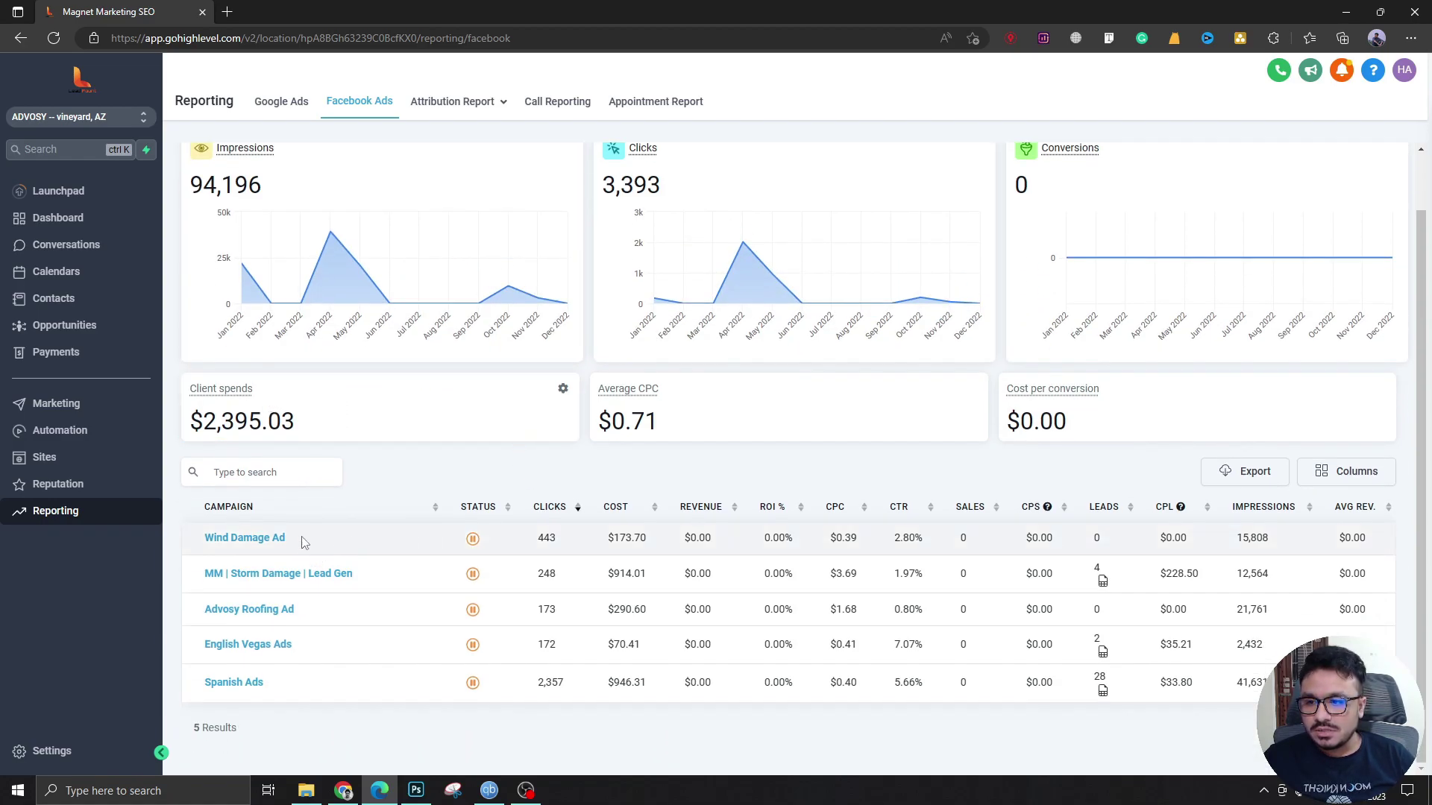
left_click(1235, 474)
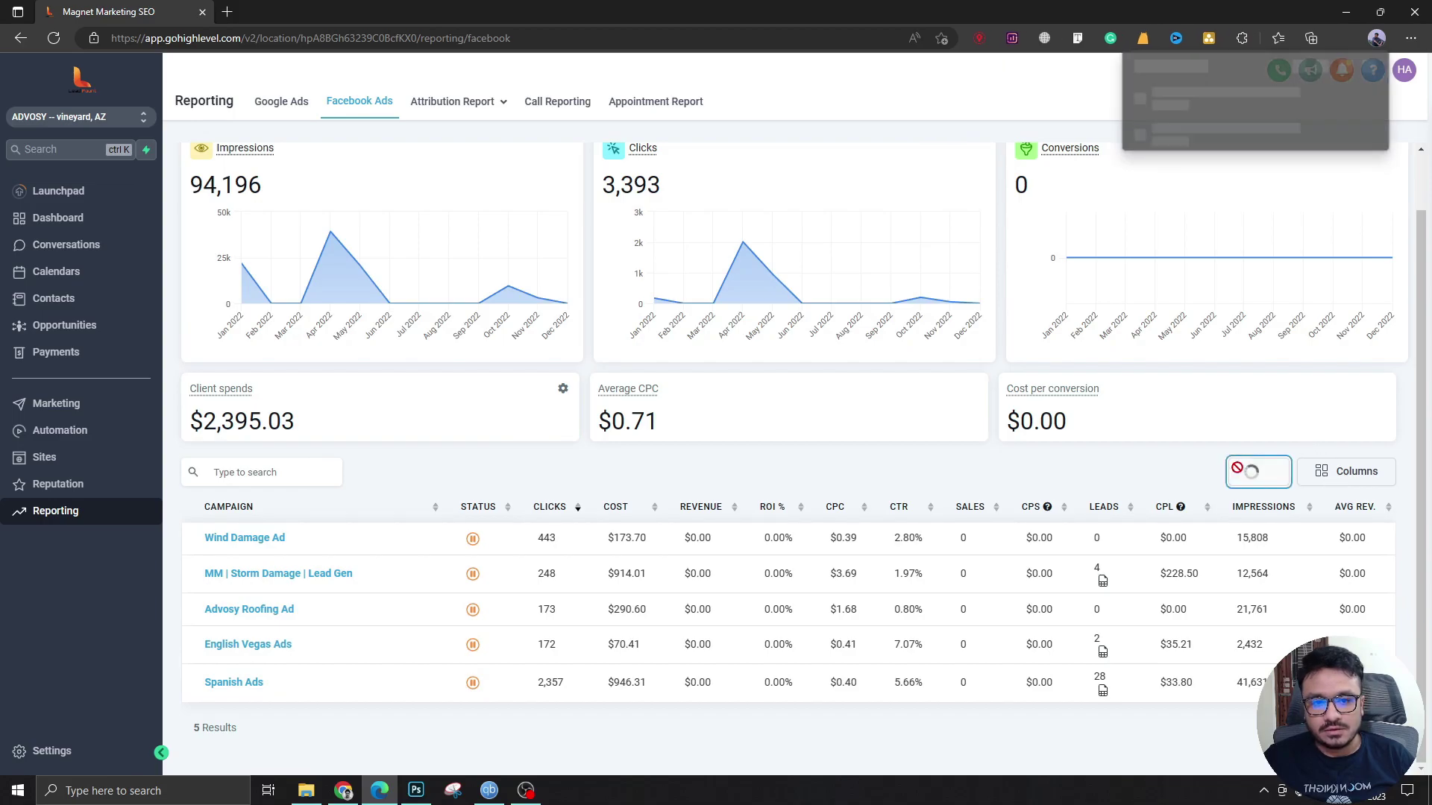
Open Facebook Campaigns (1).csv in Excel, copy all rows, and close without saving.
left_click(1180, 108)
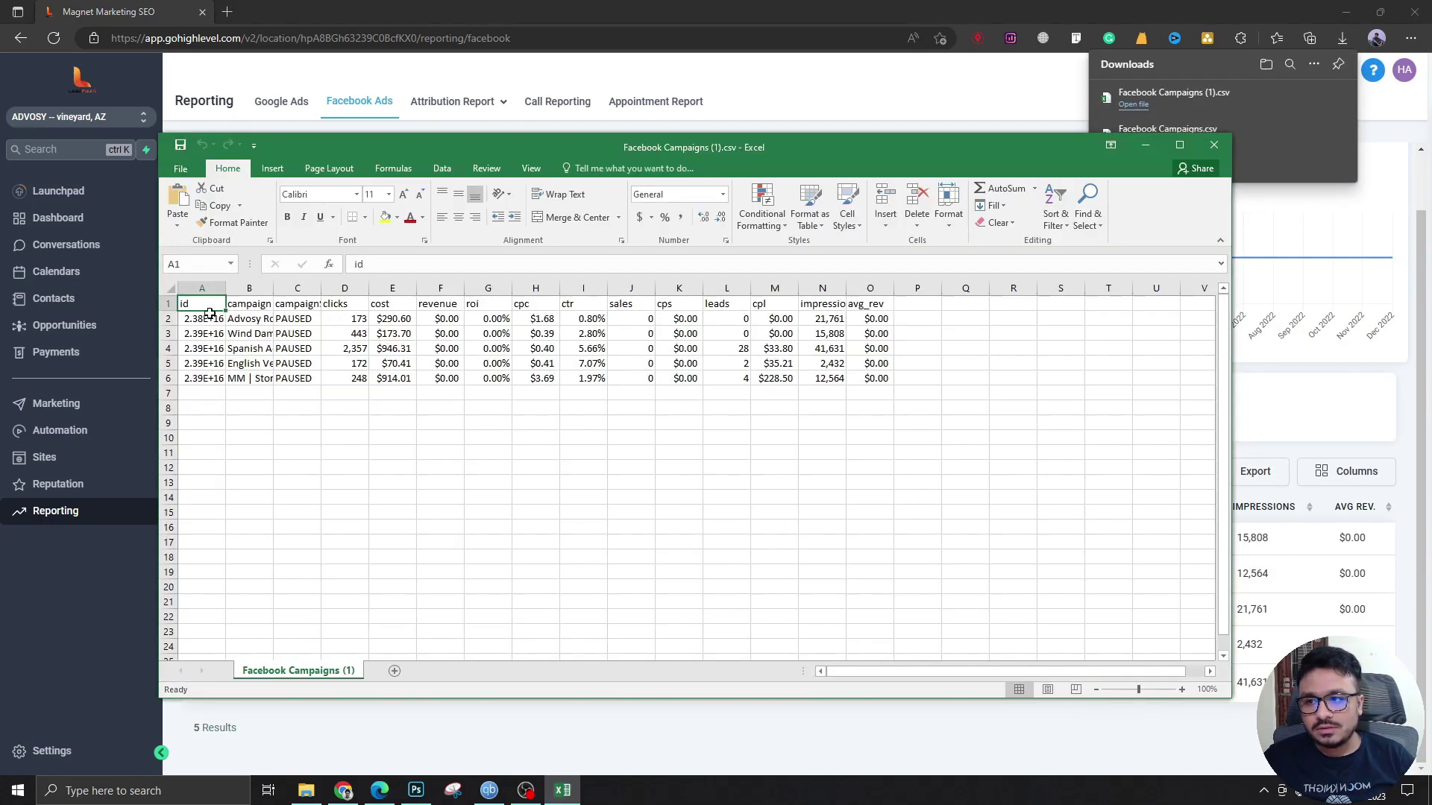
left_click_drag(208, 311, 866, 403)
key("ctrl+z")
key("ctrl+a")
key("ctrl+c")
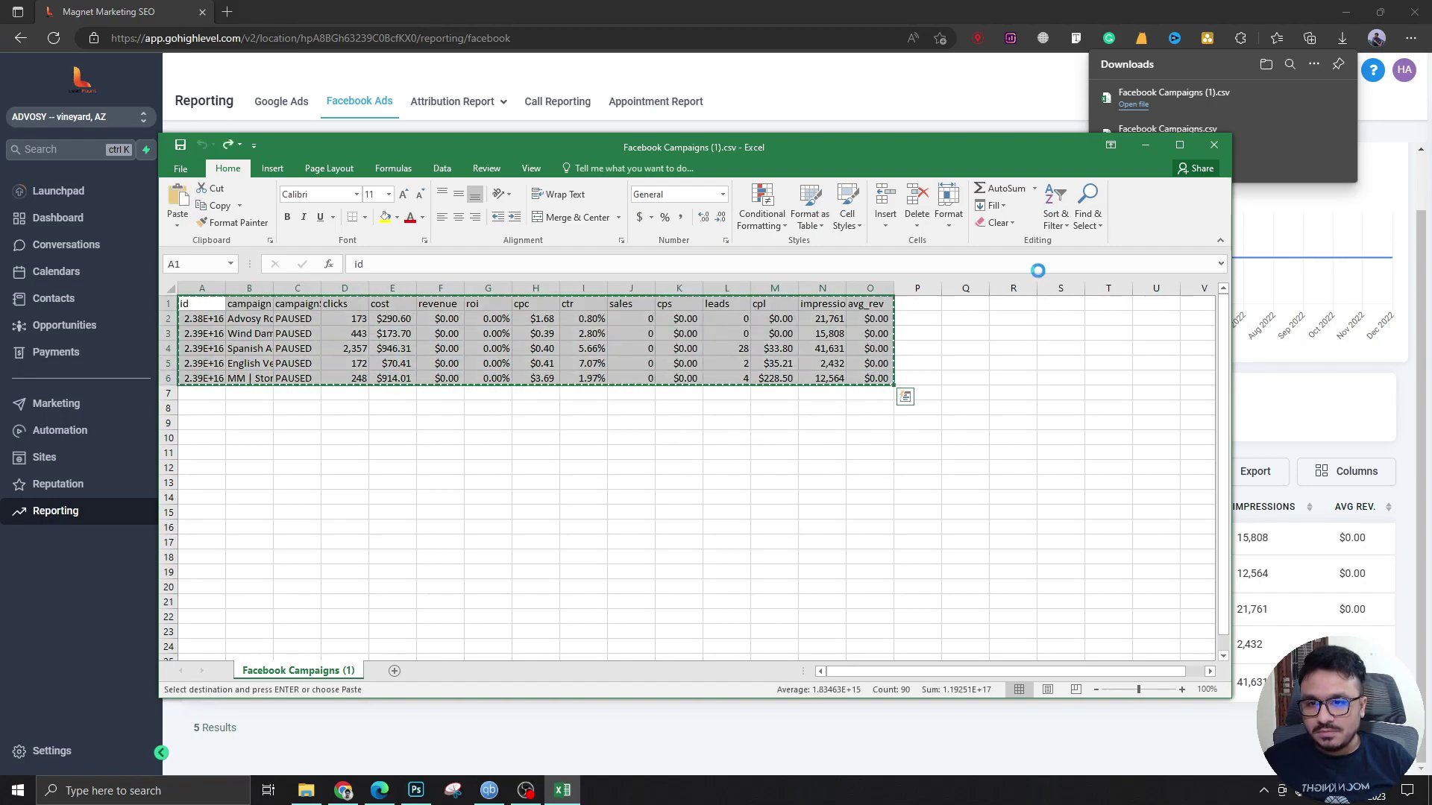
left_click(1214, 144)
left_click(715, 413)
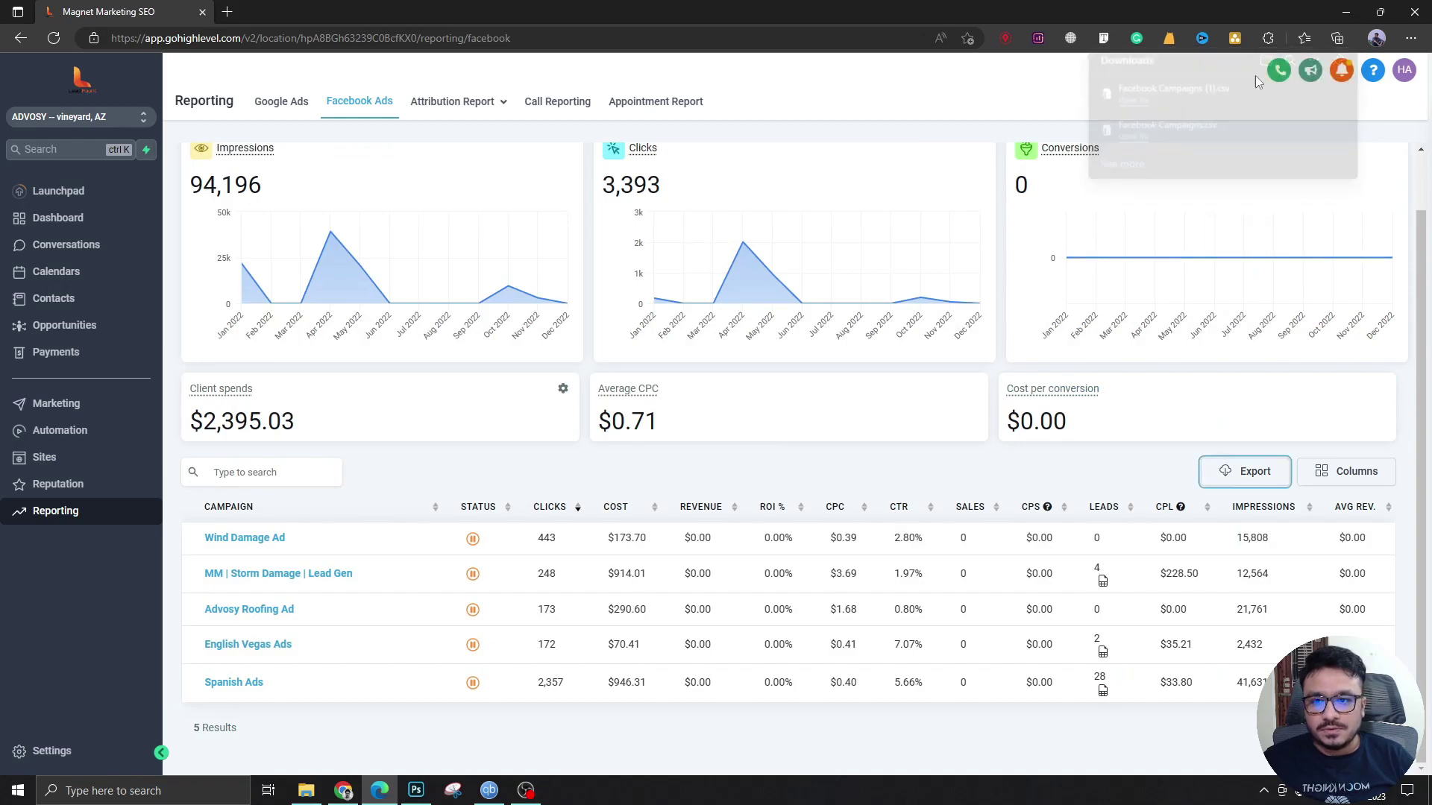
scroll(589, 464, "up", 1)
Choose Conversion Report from the Attribution Report menu.
left_click(452, 101)
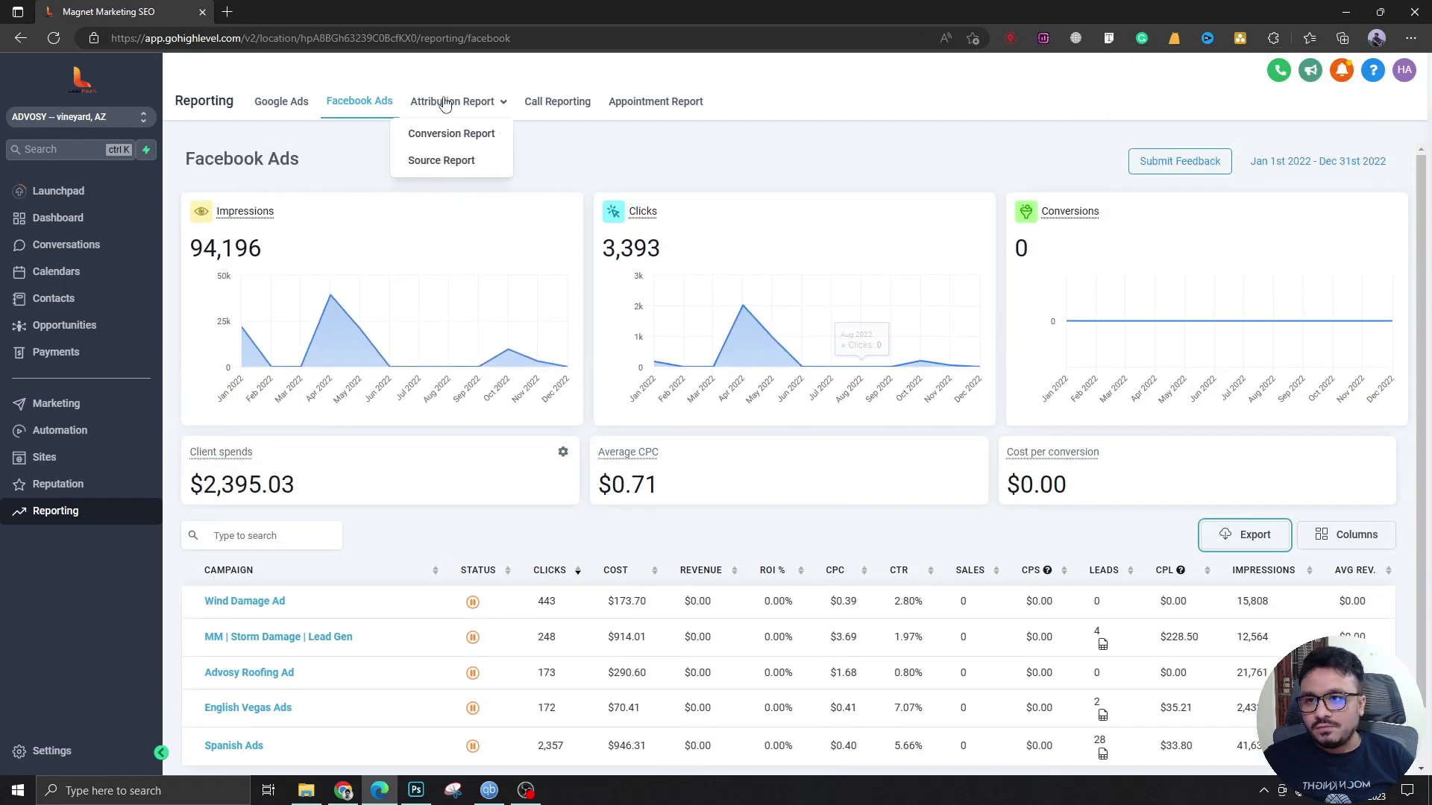
left_click(441, 139)
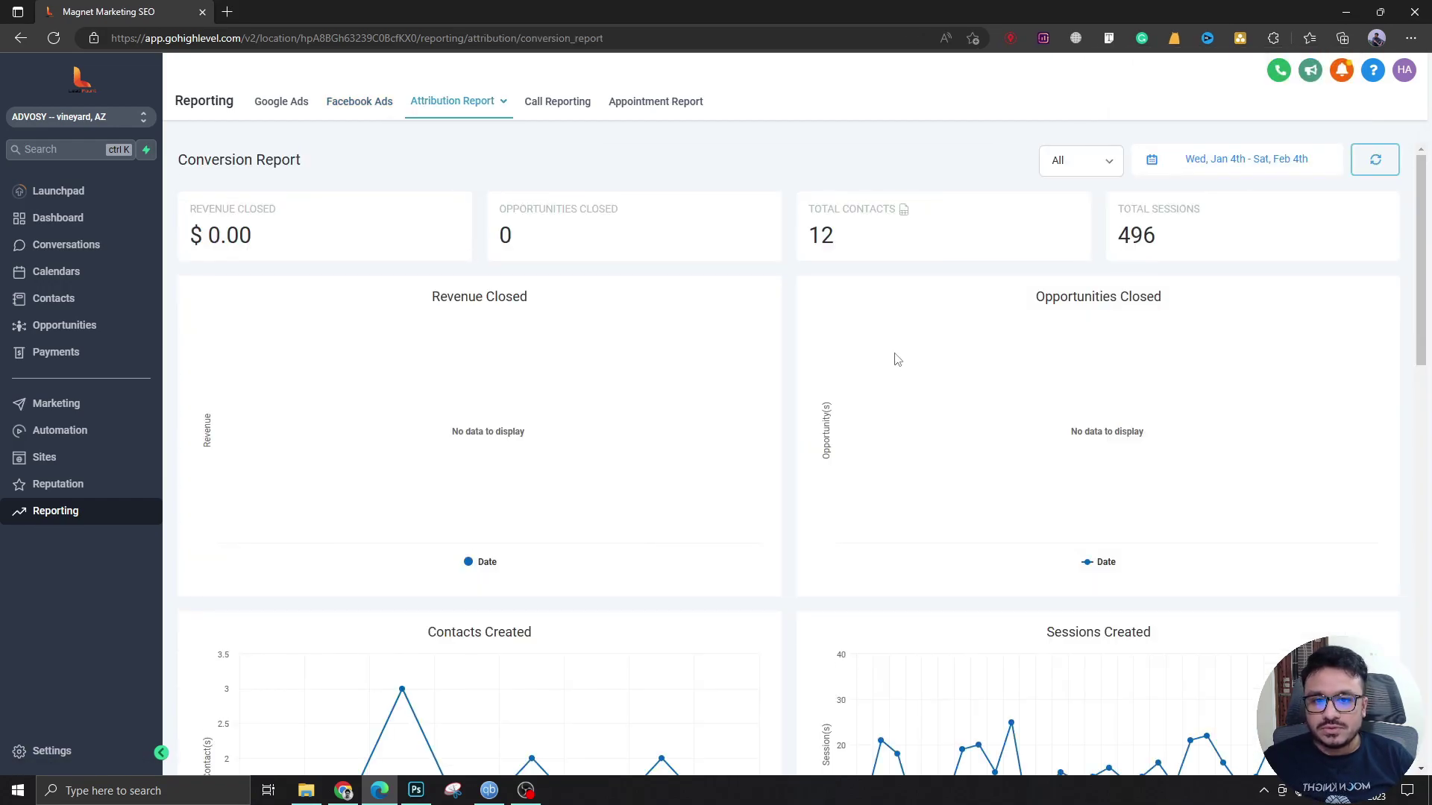
scroll(891, 357, "down", 3)
scroll(891, 356, "up", 3)
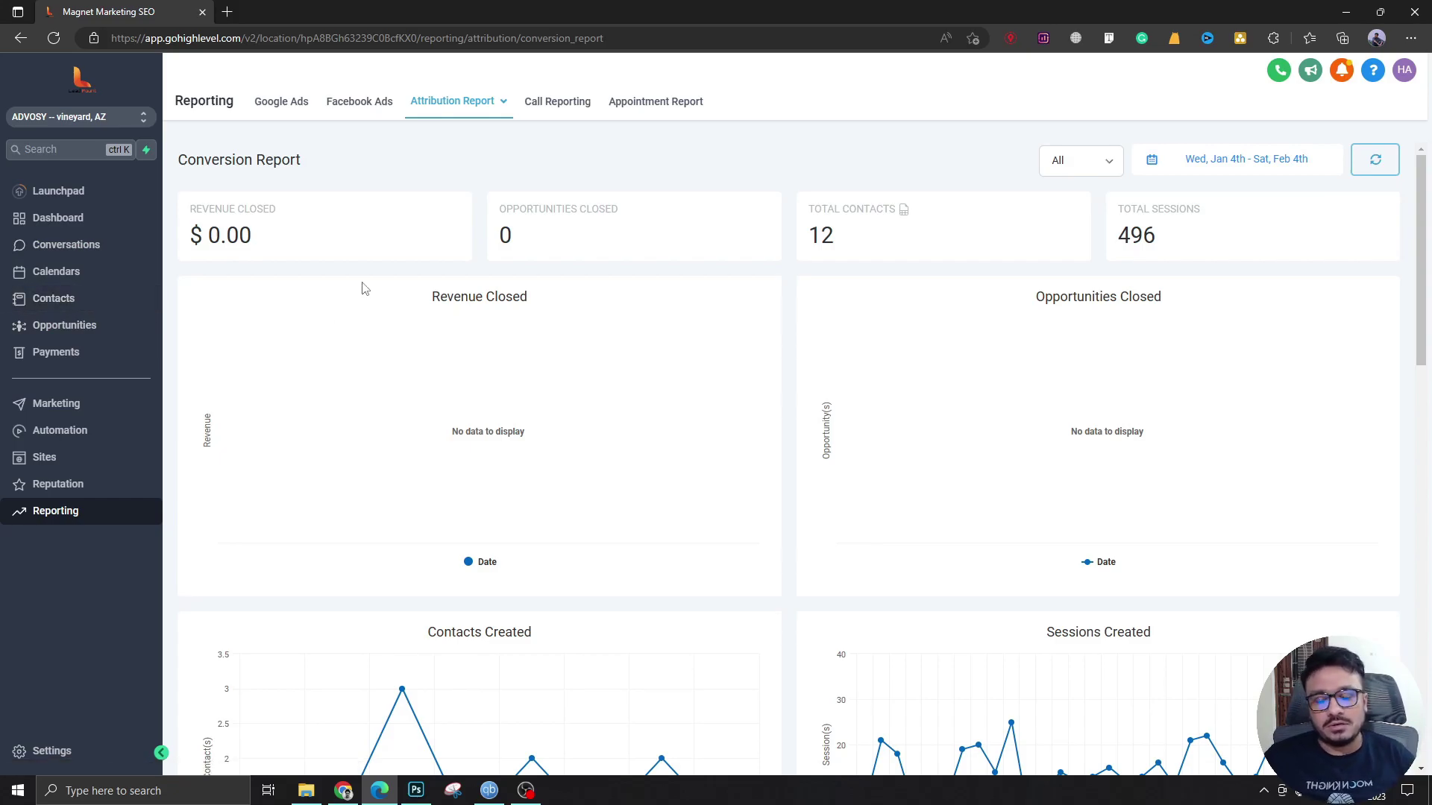
scroll(470, 437, "down", 3)
scroll(502, 486, "down", 2)
scroll(503, 484, "down", 1)
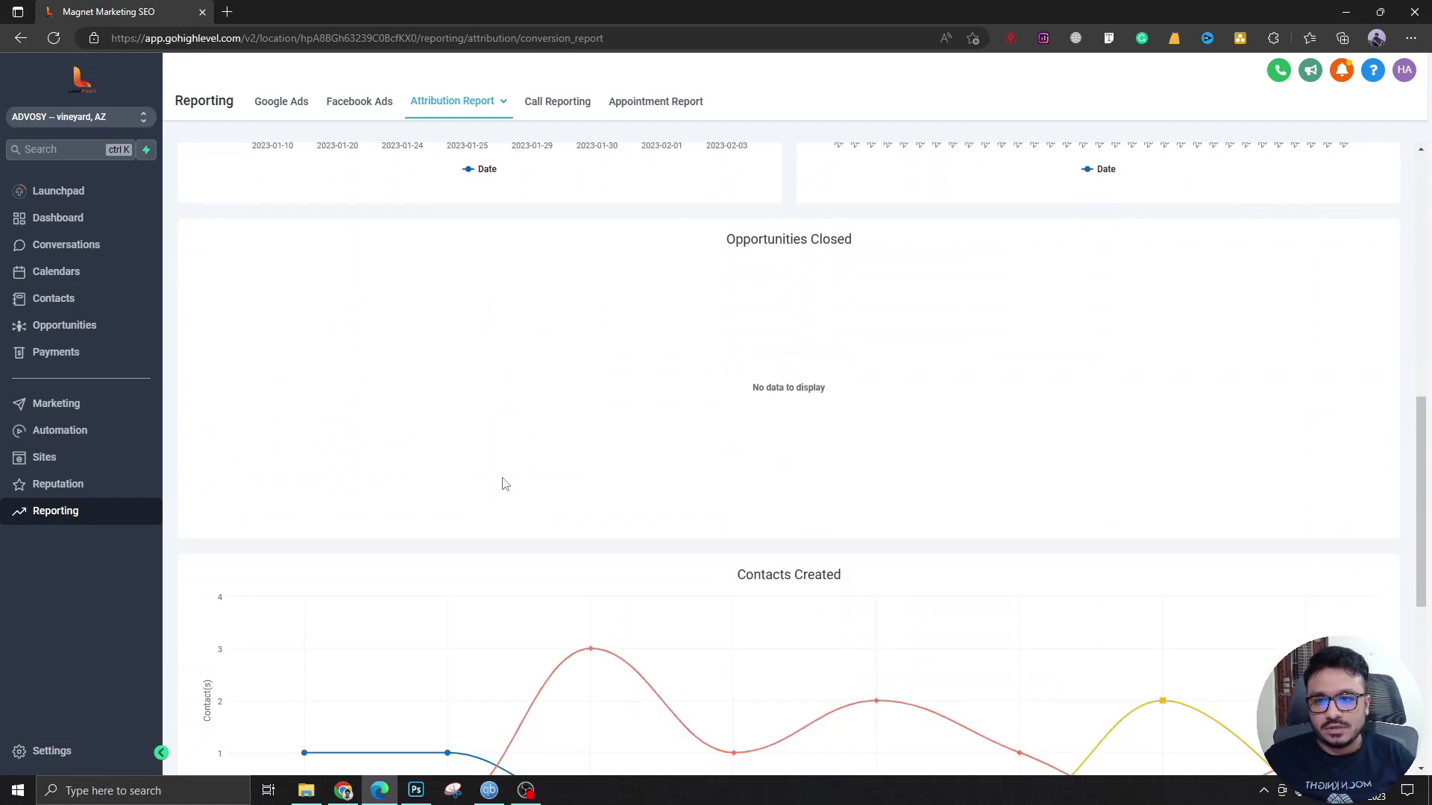
scroll(503, 484, "down", 3)
scroll(664, 463, "down", 1)
scroll(678, 477, "up", 5)
scroll(697, 594, "up", 5)
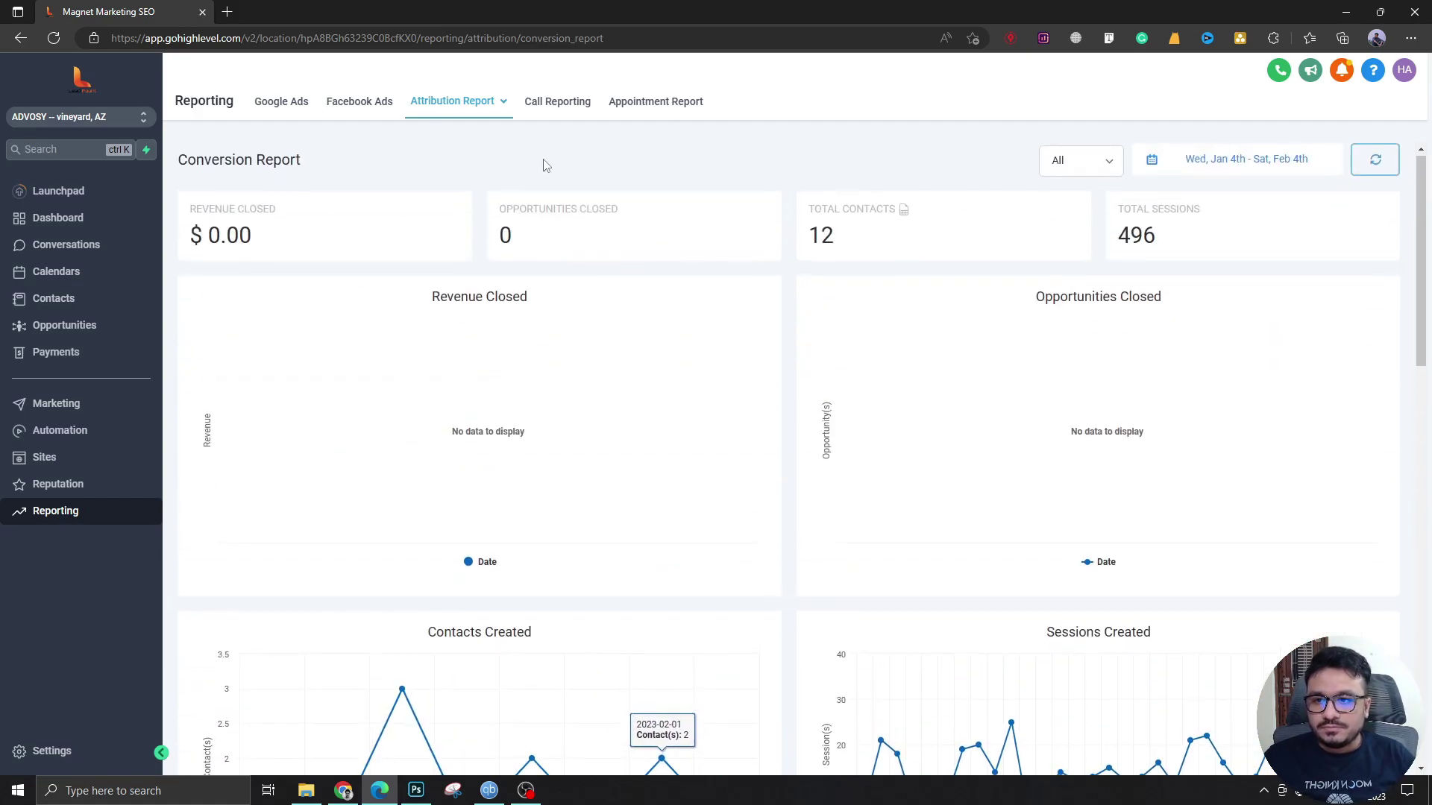
Open the Source Report and set its date range to Last year, Jan 1 – Dec 31, 2022.
left_click(454, 157)
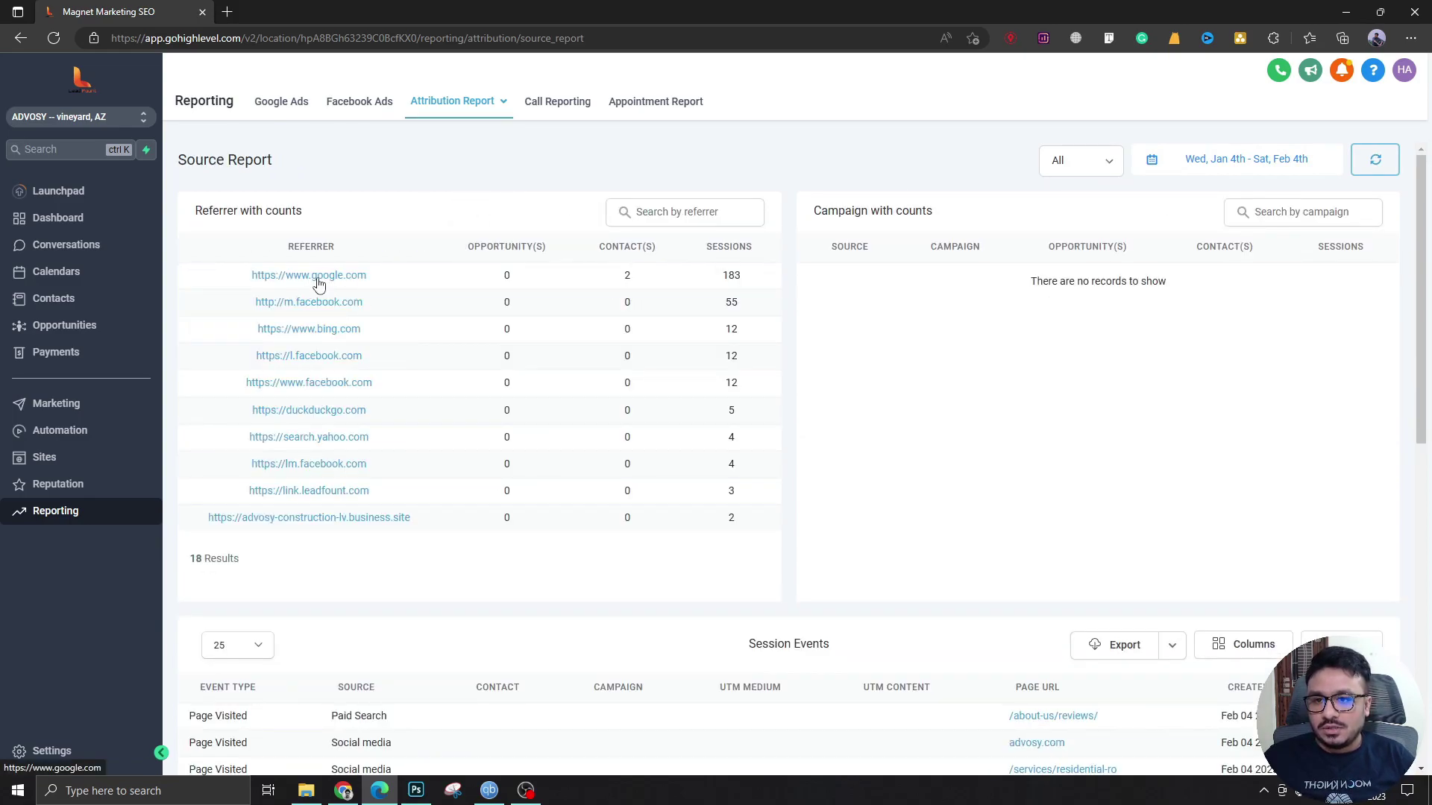
left_click(1268, 160)
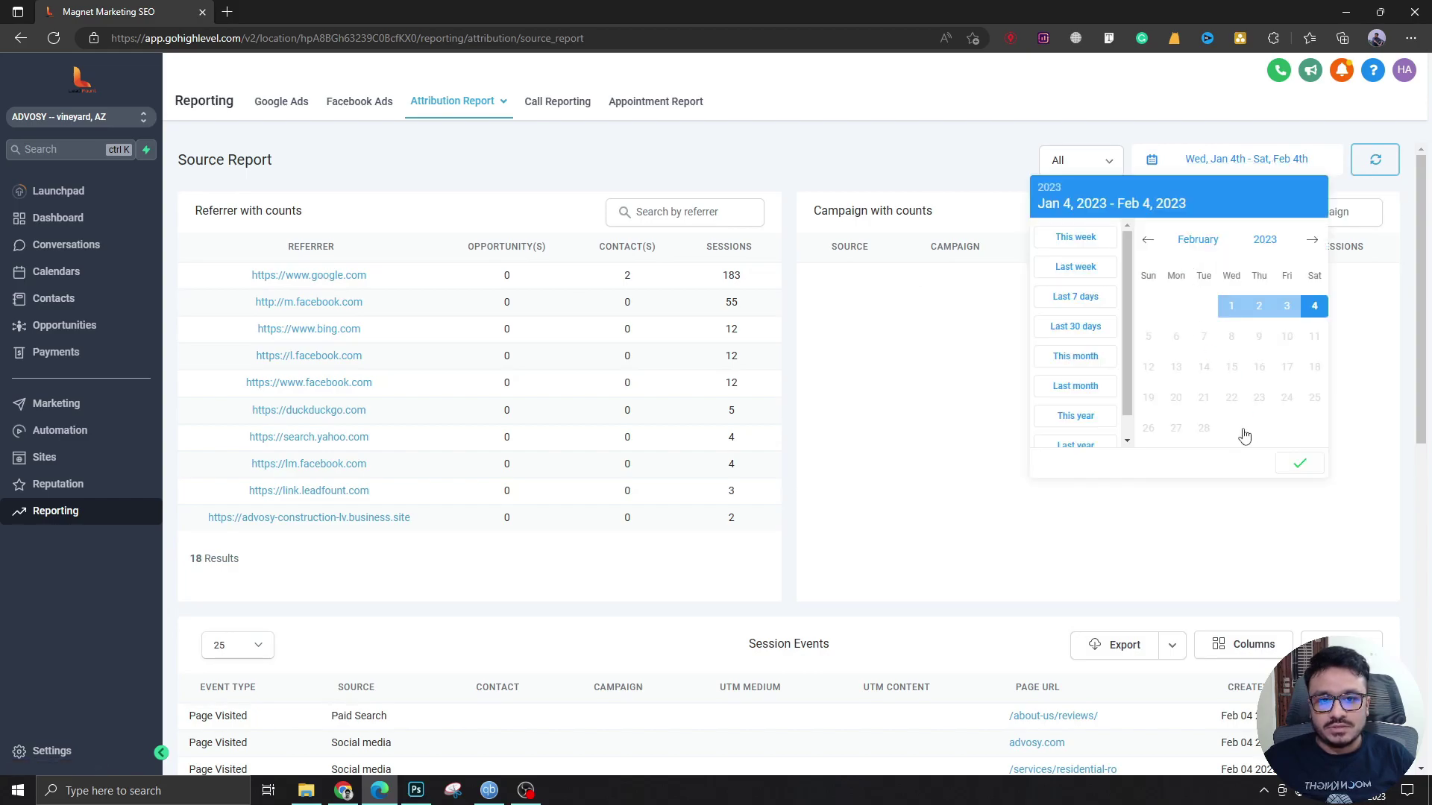
scroll(1063, 408, "down", 1)
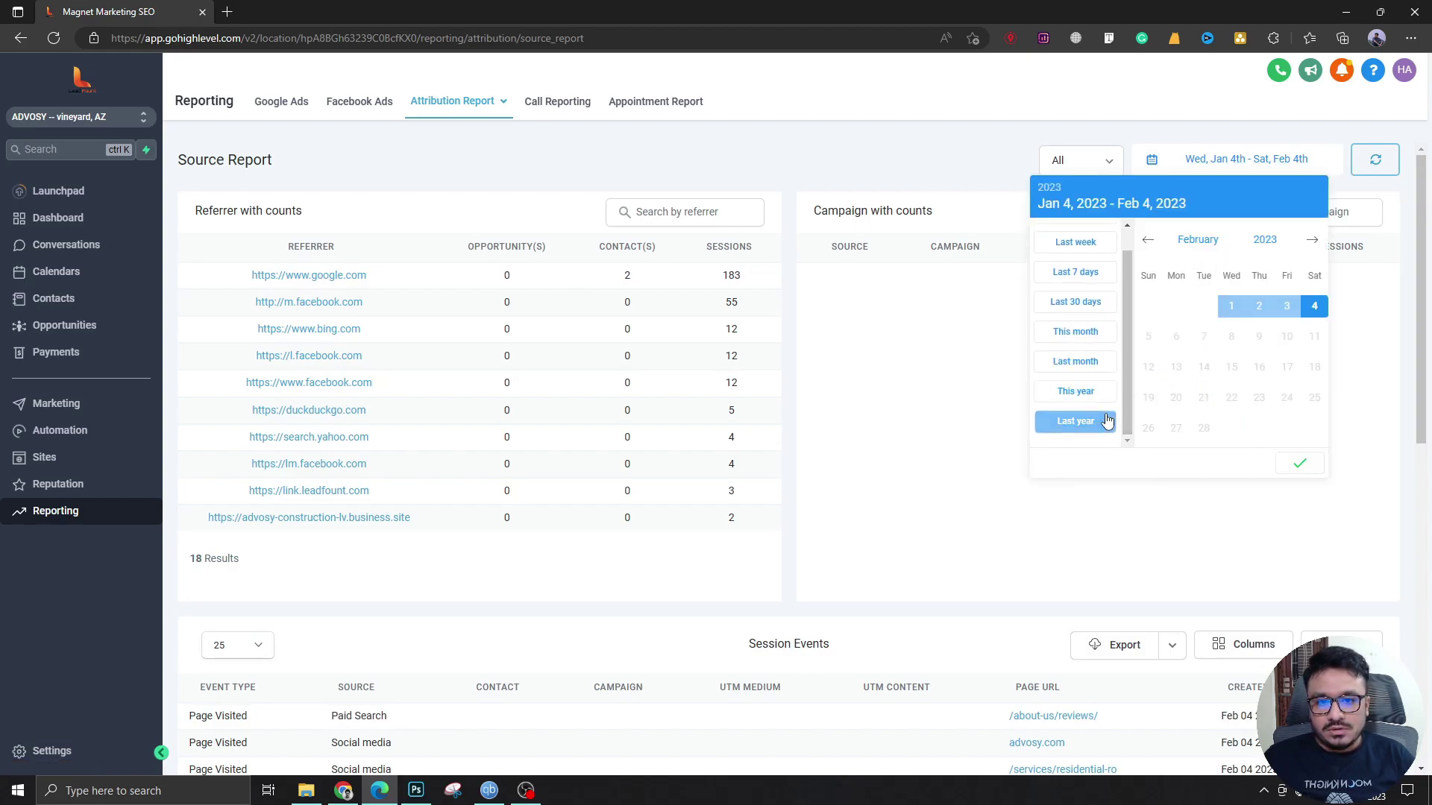
left_click(1075, 421)
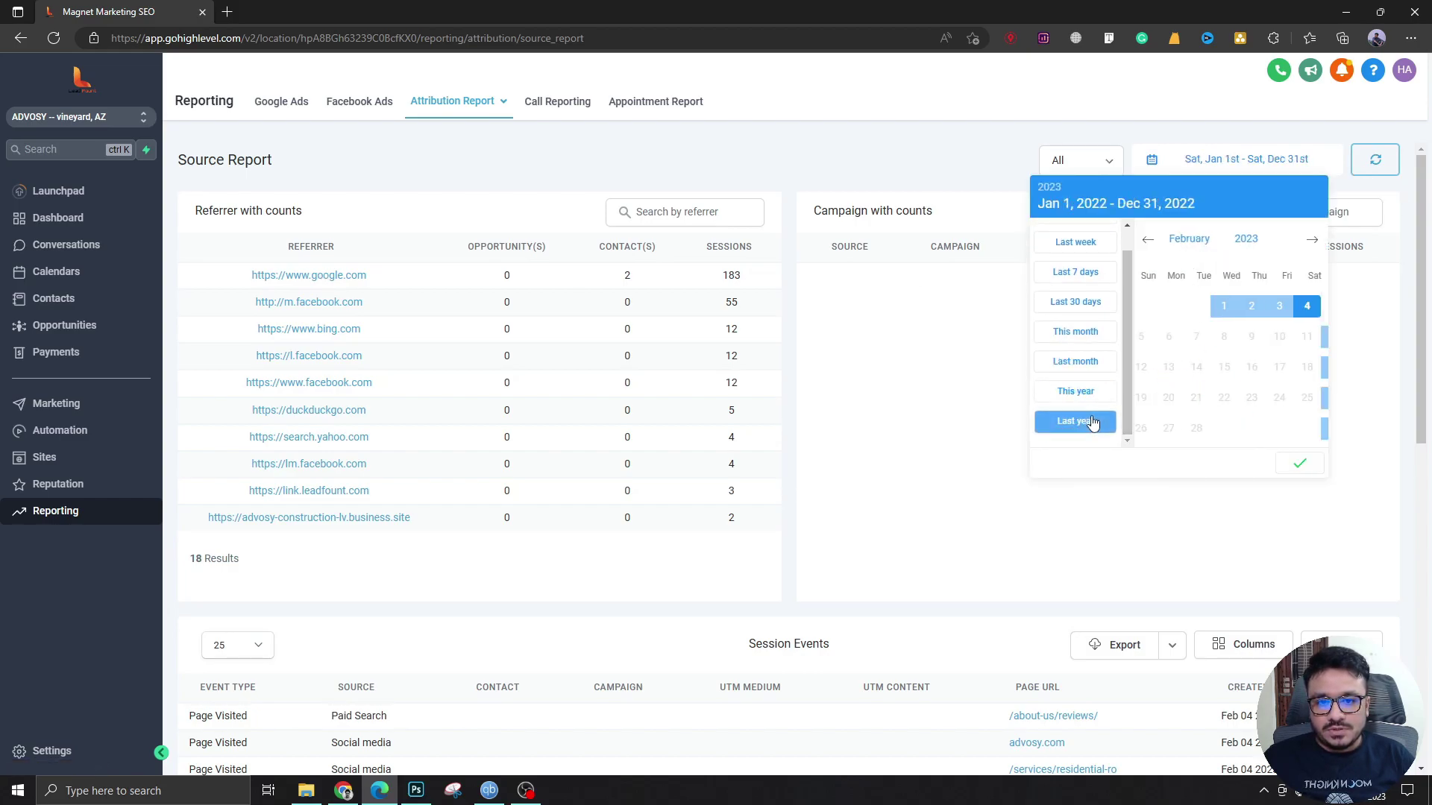
left_click(1301, 463)
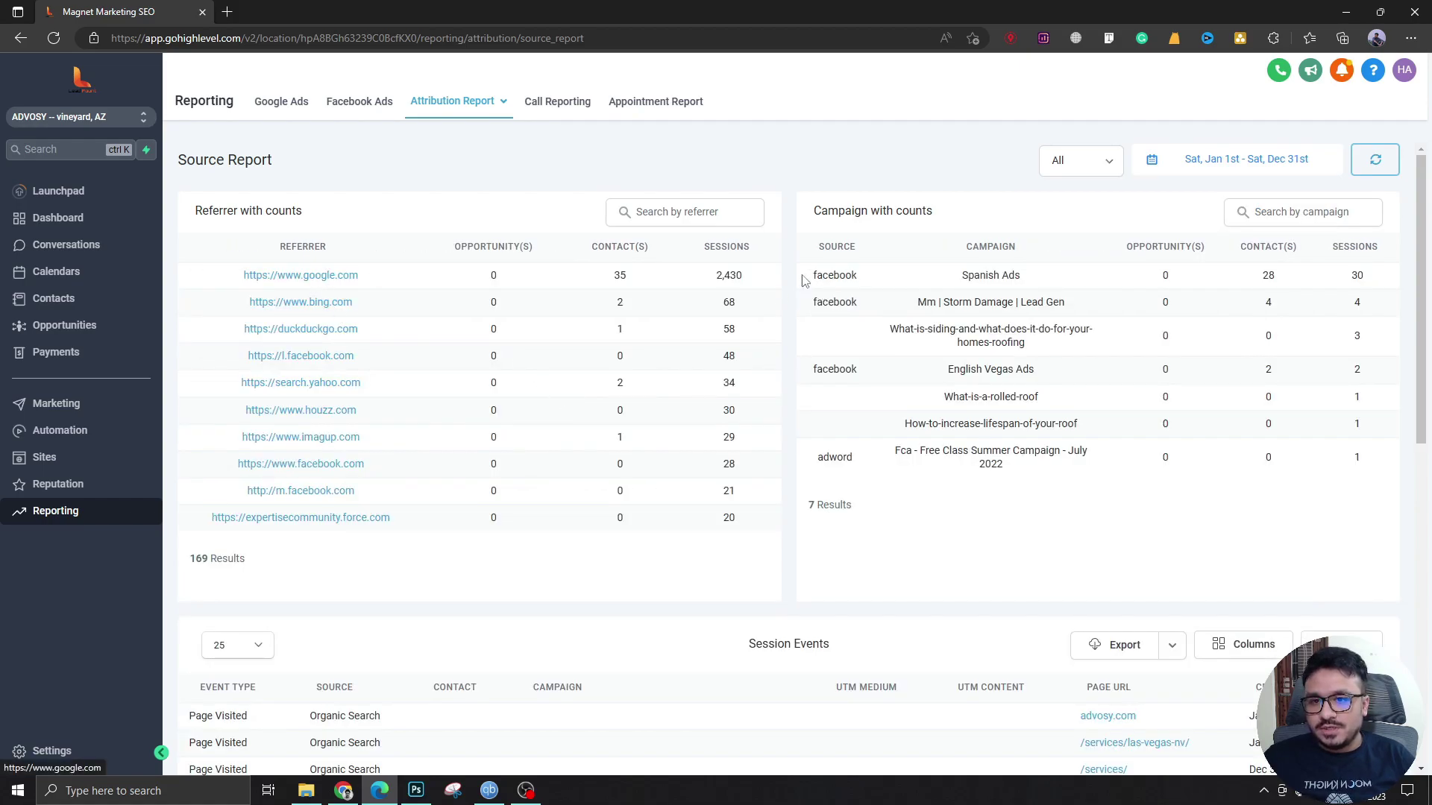
Highlight Google's 2,430 sessions and 35 contacts, then the campaign rows from Spanish Ads down.
left_click_drag(717, 276, 744, 276)
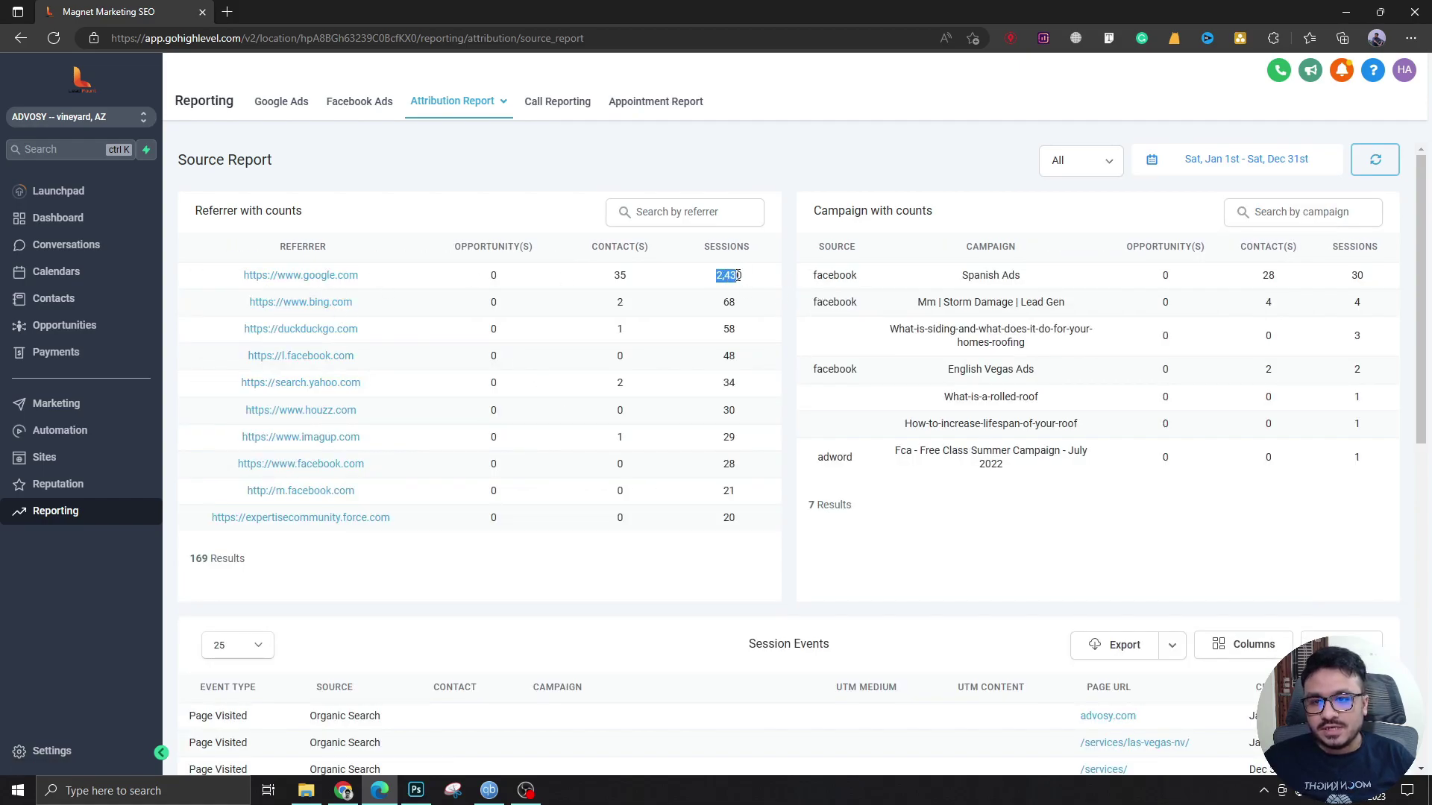
double_click(618, 276)
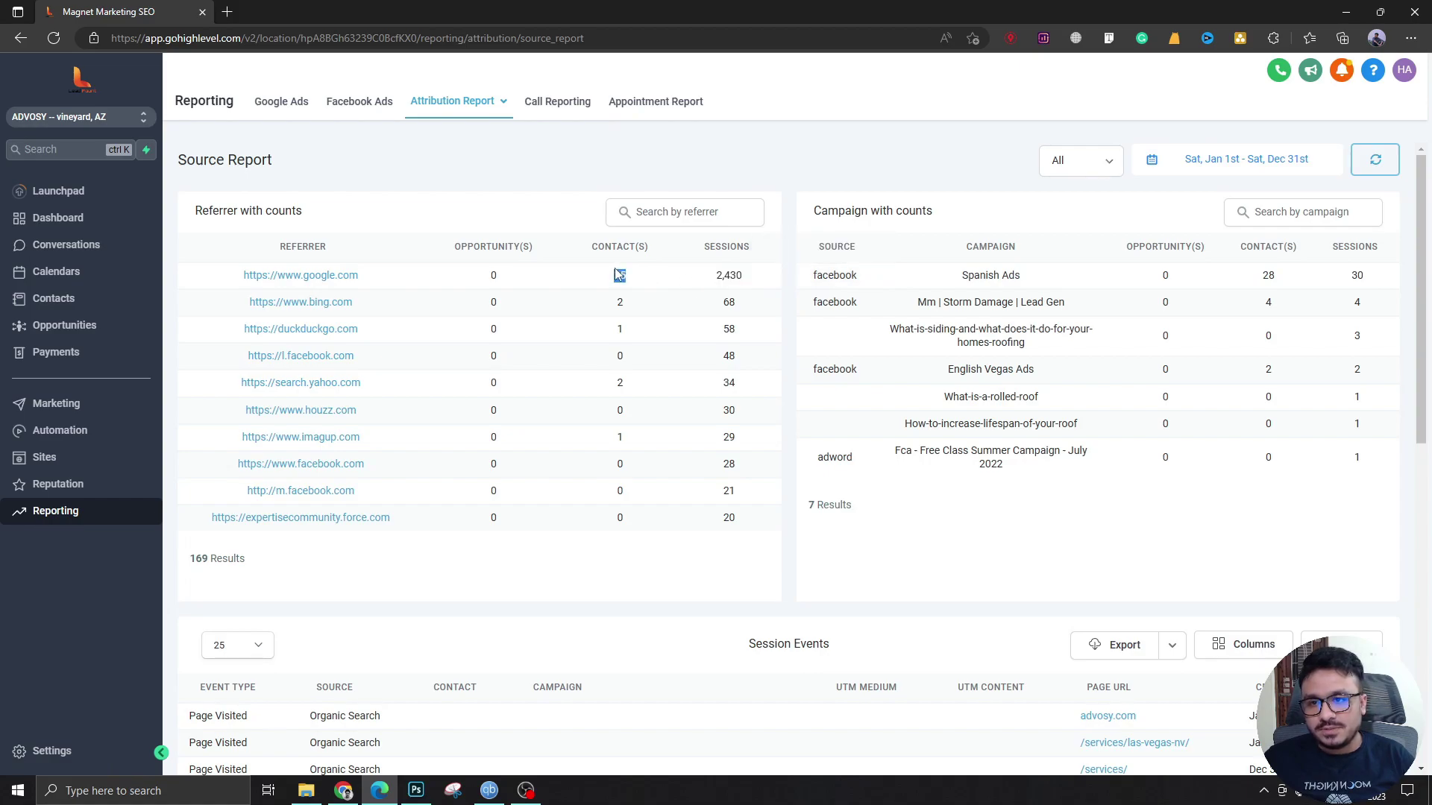
left_click(618, 275)
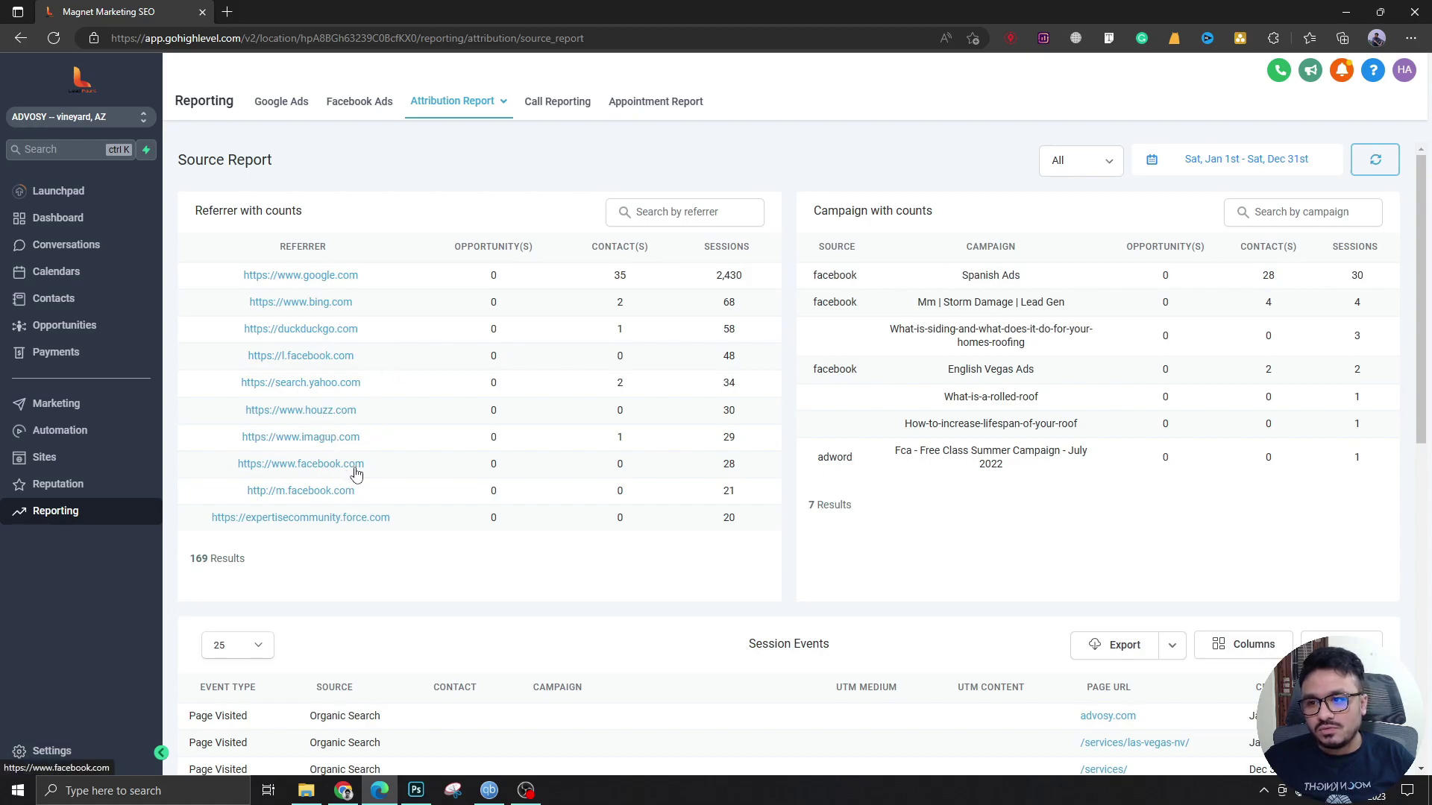
scroll(415, 426, "down", 1)
scroll(415, 425, "up", 1)
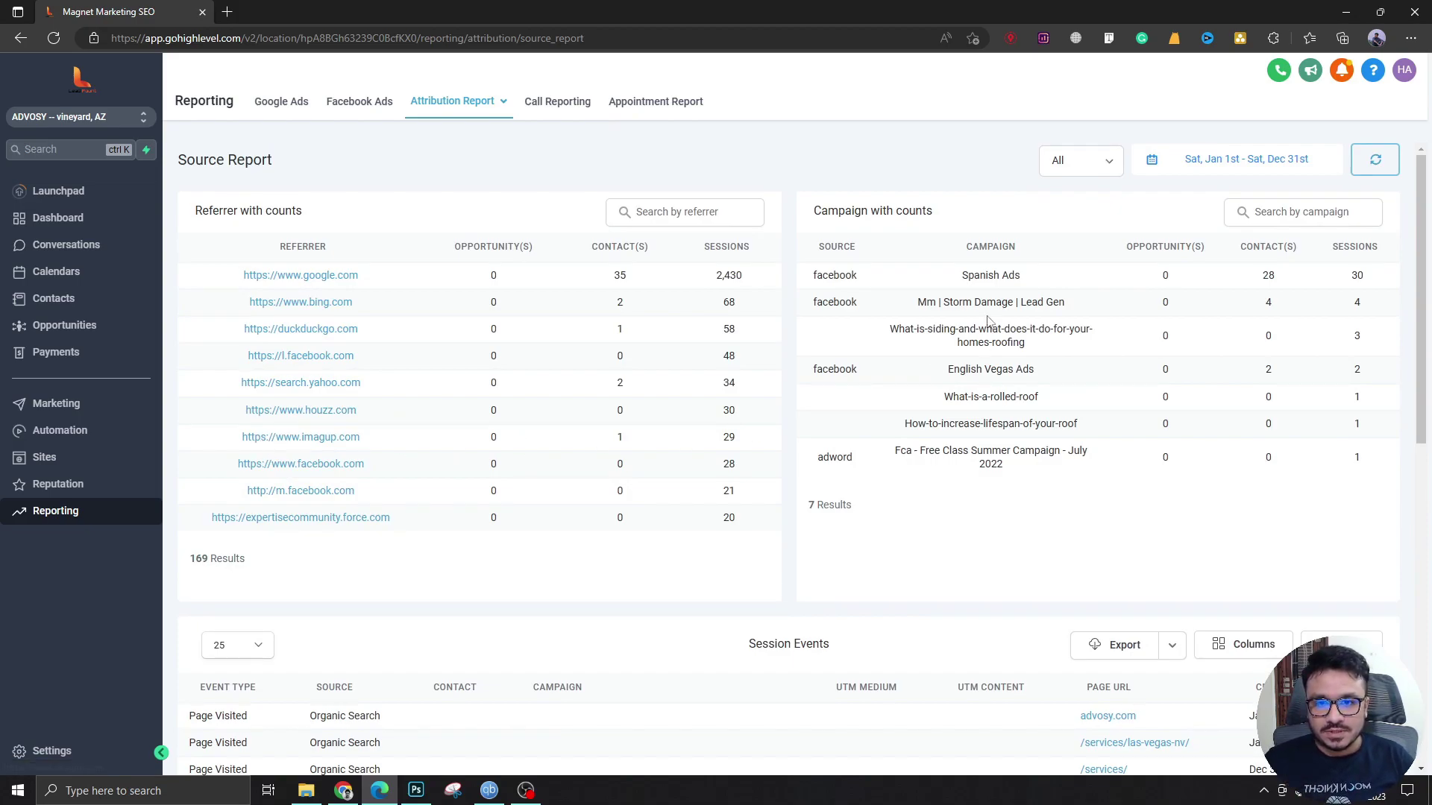
left_click_drag(963, 276, 1081, 498)
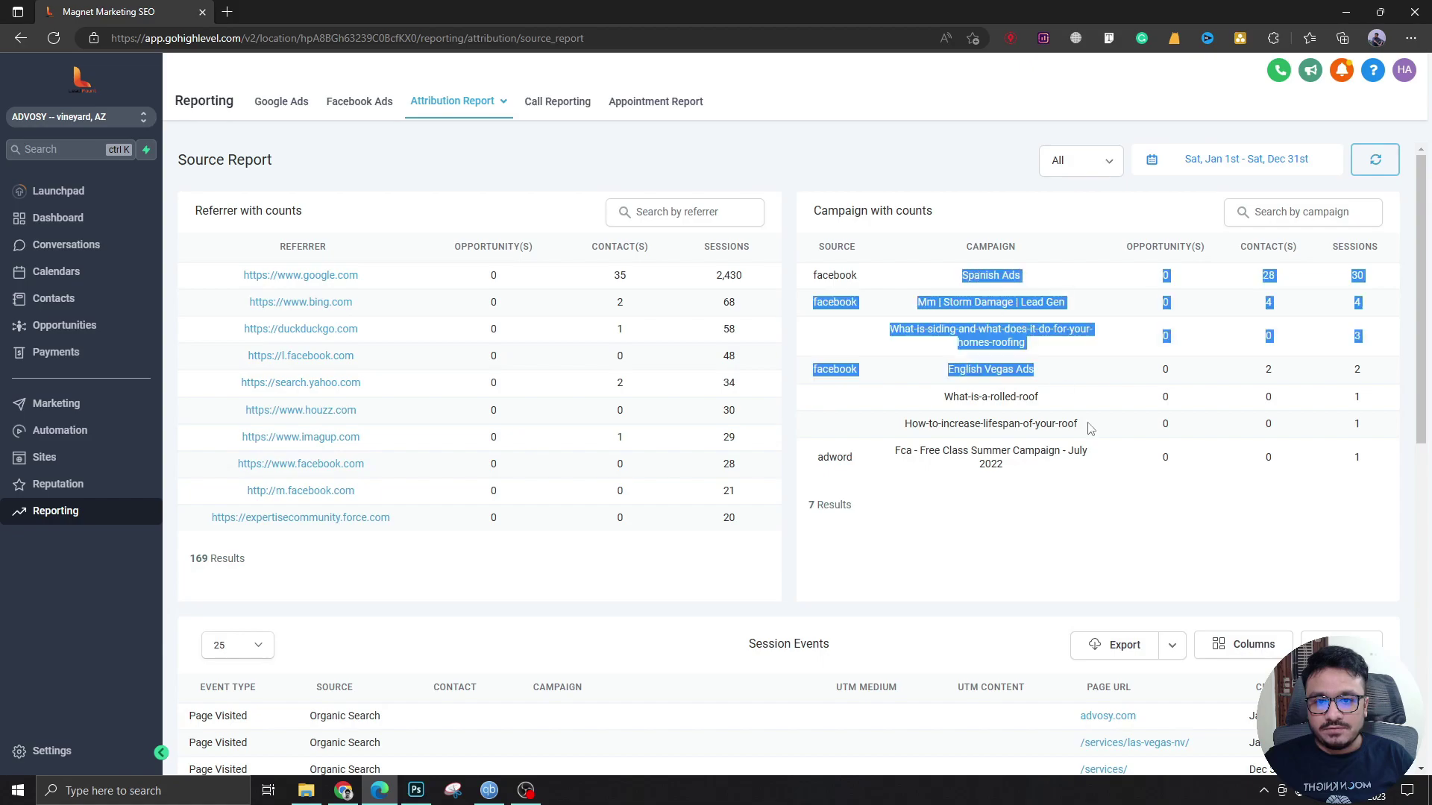
scroll(569, 544, "down", 2)
scroll(581, 537, "down", 2)
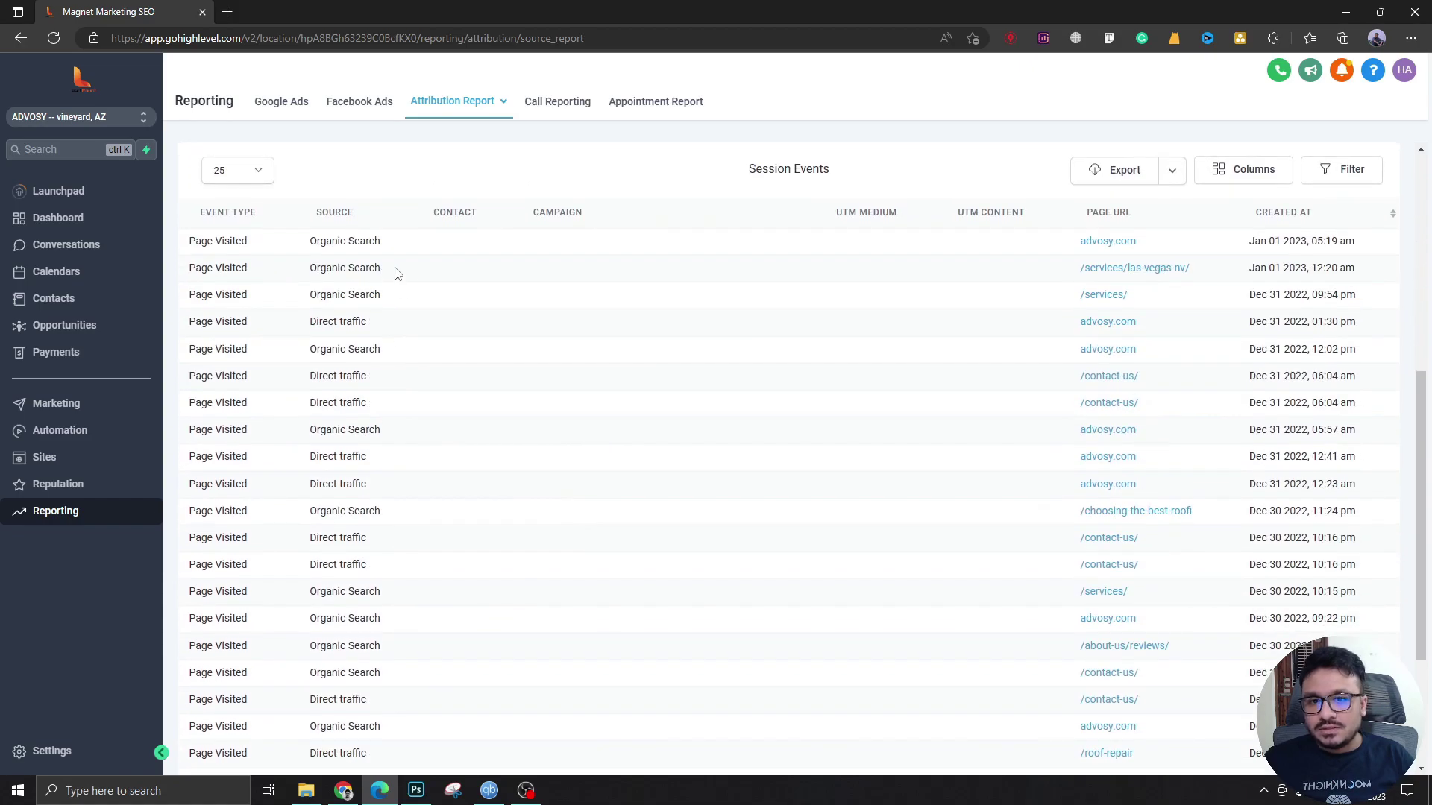
scroll(360, 239, "up", 1)
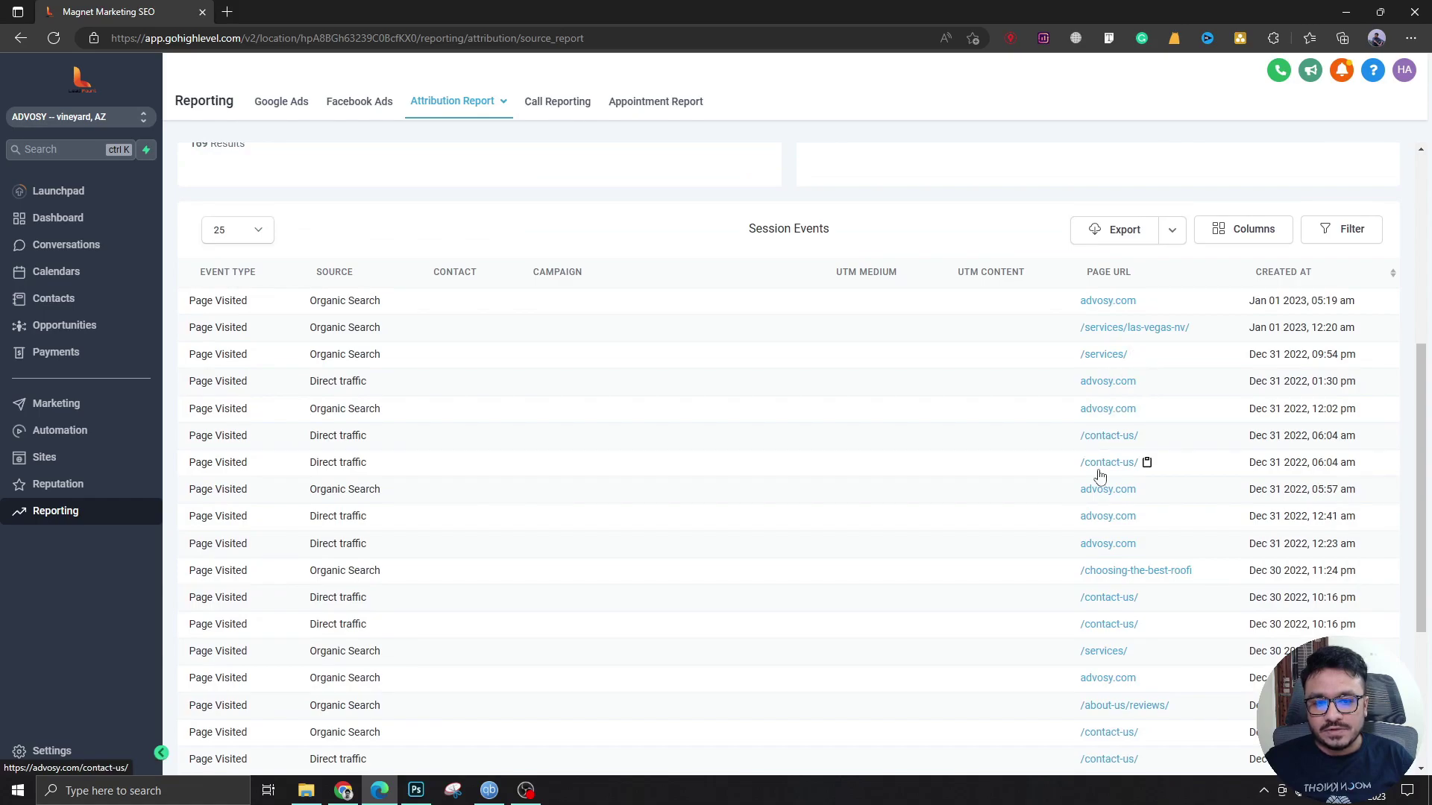
scroll(425, 392, "down", 3)
scroll(947, 247, "up", 3)
scroll(850, 320, "down", 3)
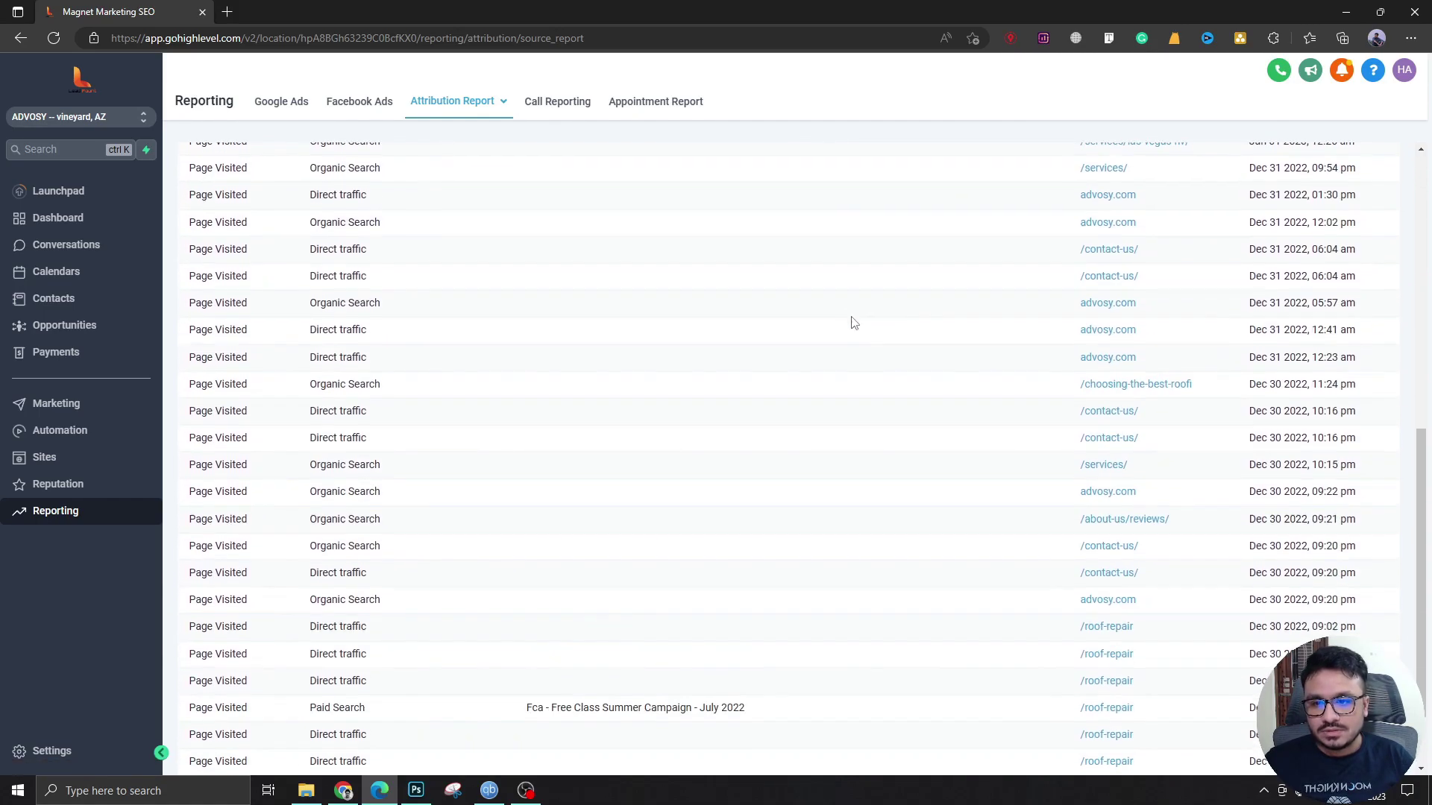
scroll(850, 400, "down", 2)
scroll(850, 400, "up", 10)
Switch to Call Reporting to see 21 answered and 5 missed calls.
left_click(560, 105)
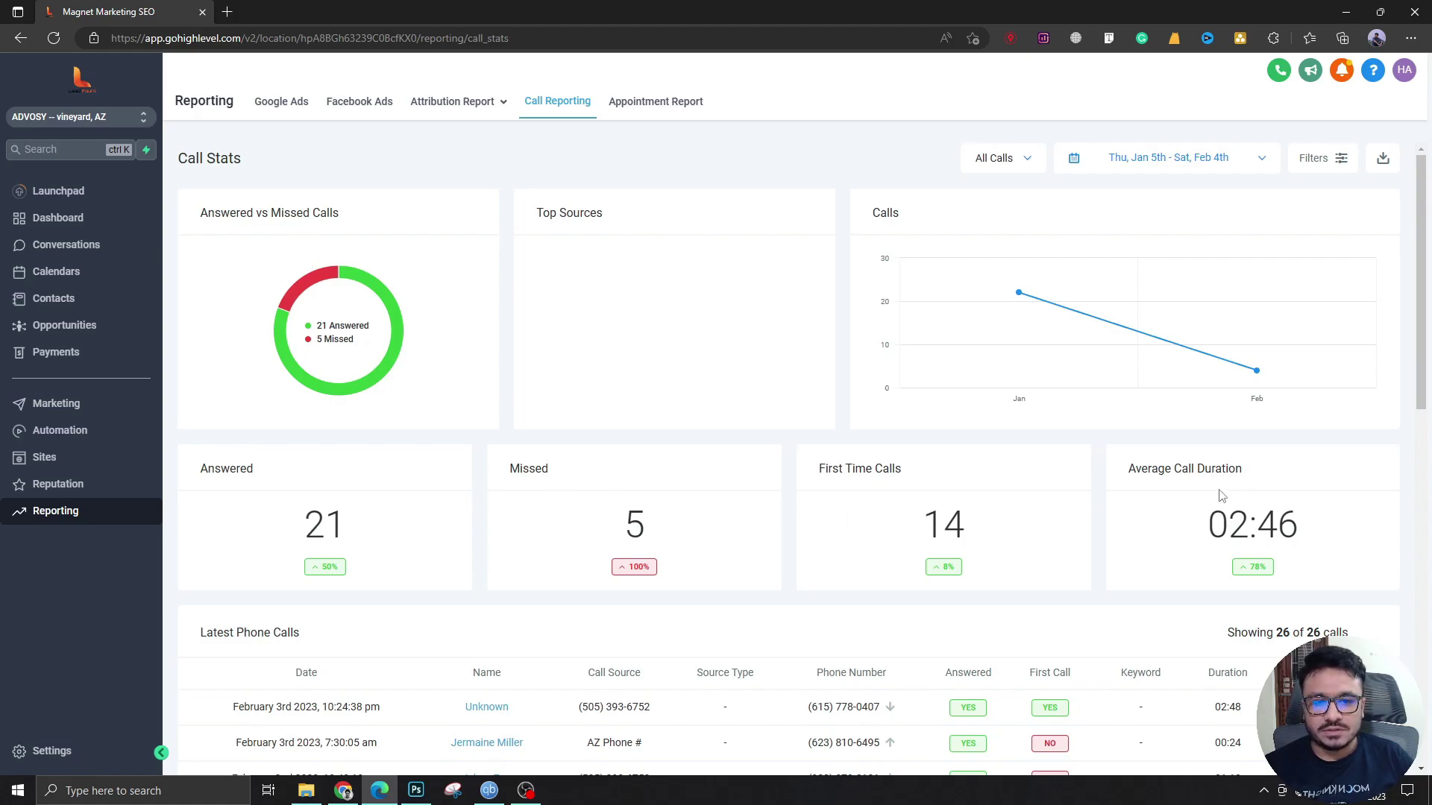
scroll(911, 545, "down", 3)
scroll(910, 545, "down", 2)
scroll(912, 544, "up", 5)
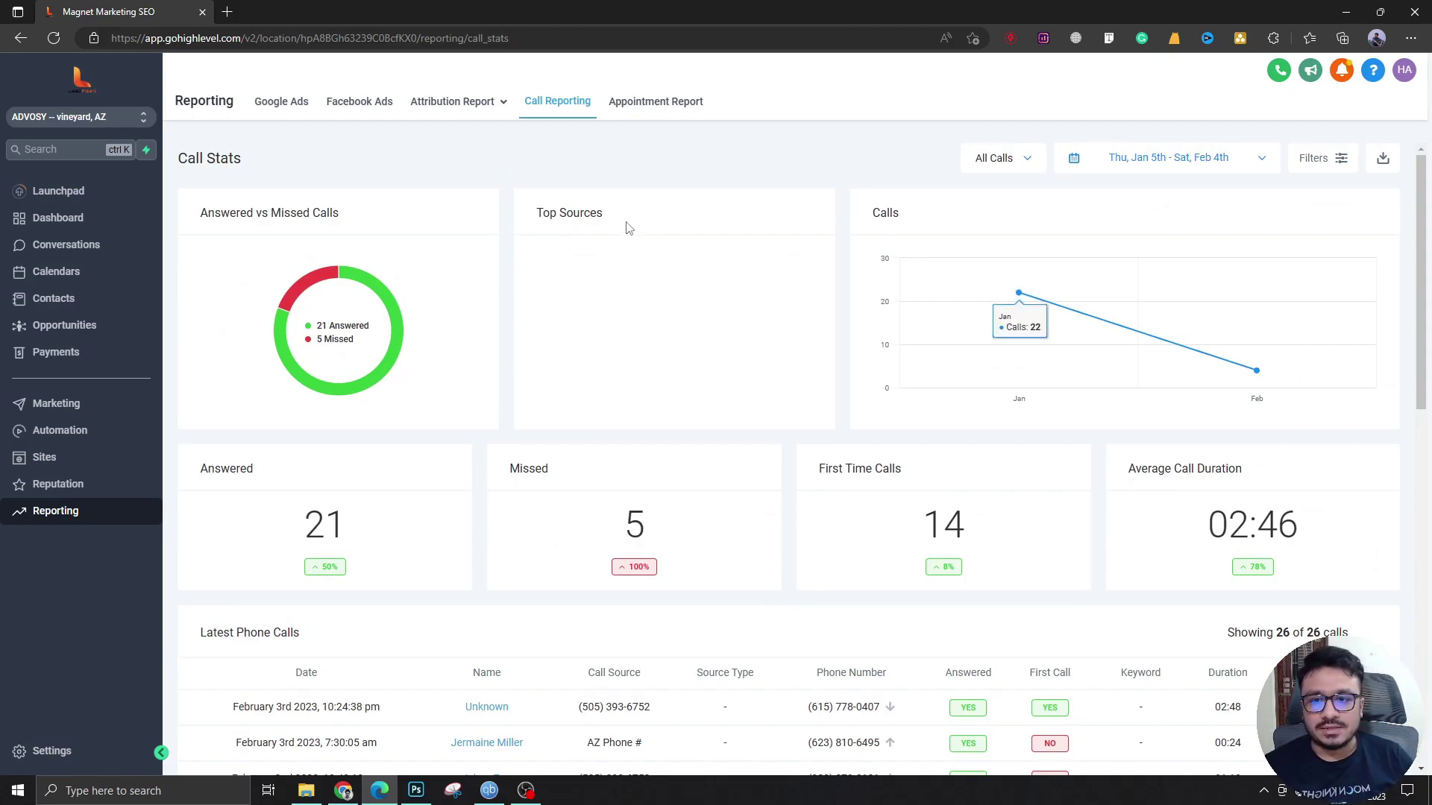
scroll(753, 325, "down", 2)
scroll(904, 473, "down", 2)
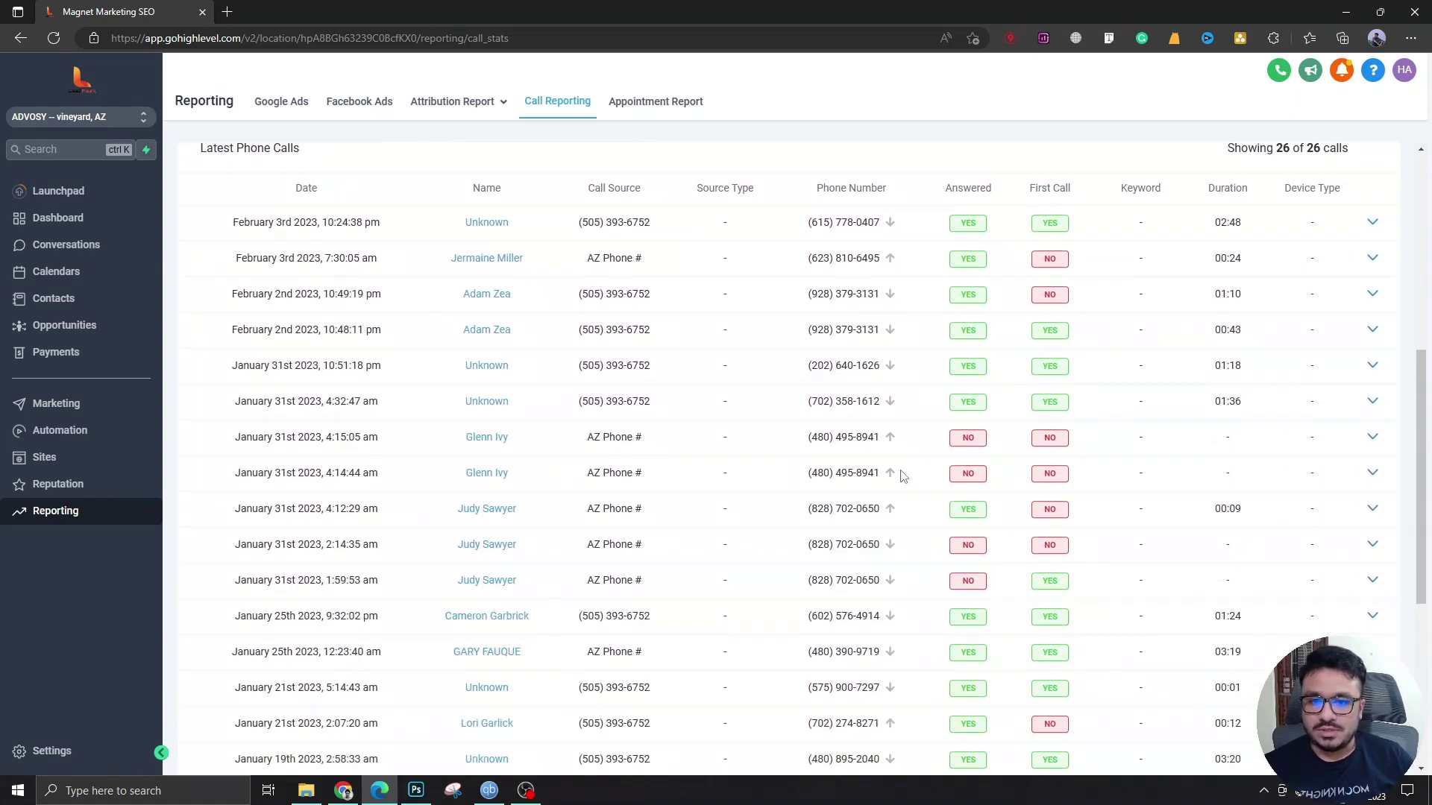
scroll(917, 473, "down", 2)
scroll(1000, 431, "down", 3)
scroll(1000, 431, "up", 10)
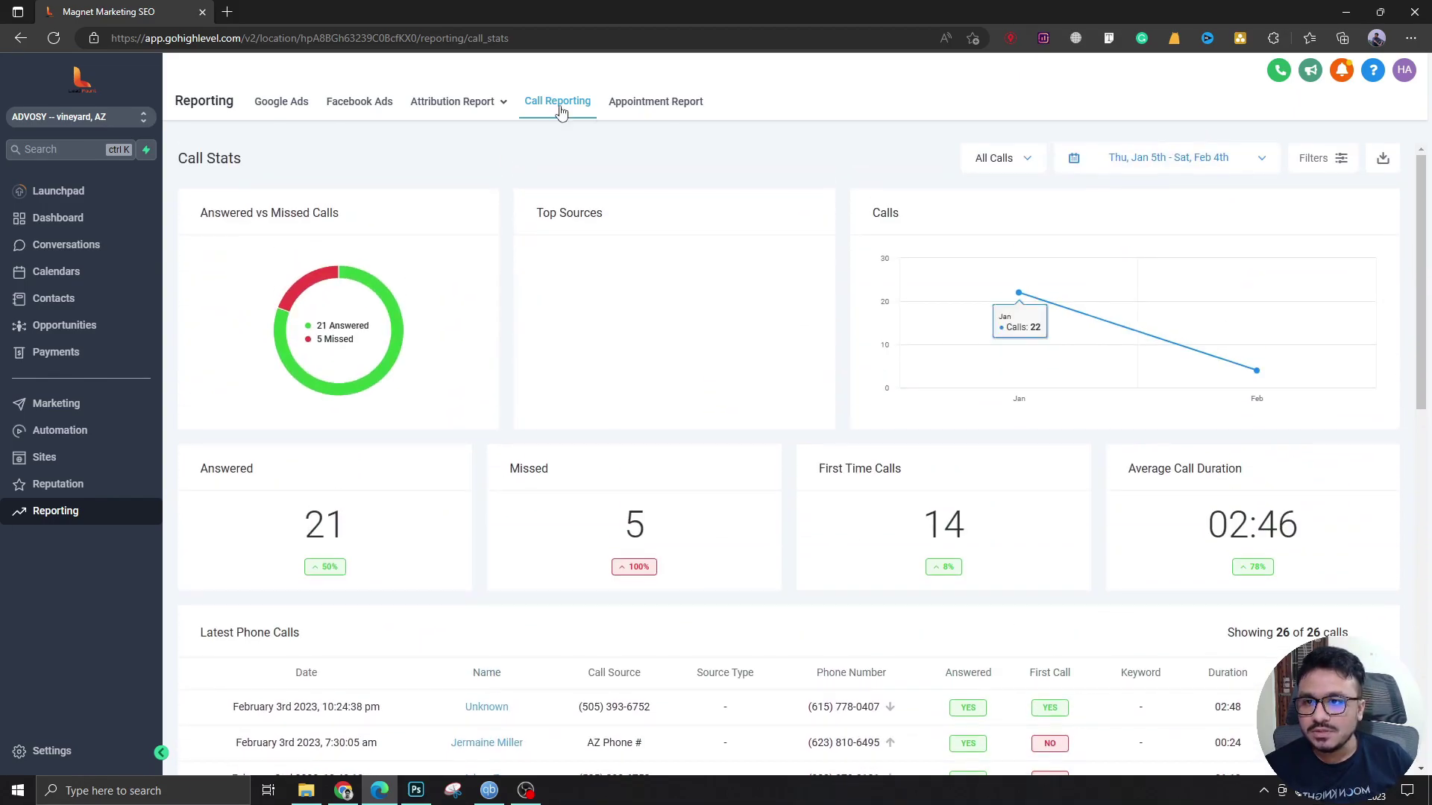
left_click(664, 107)
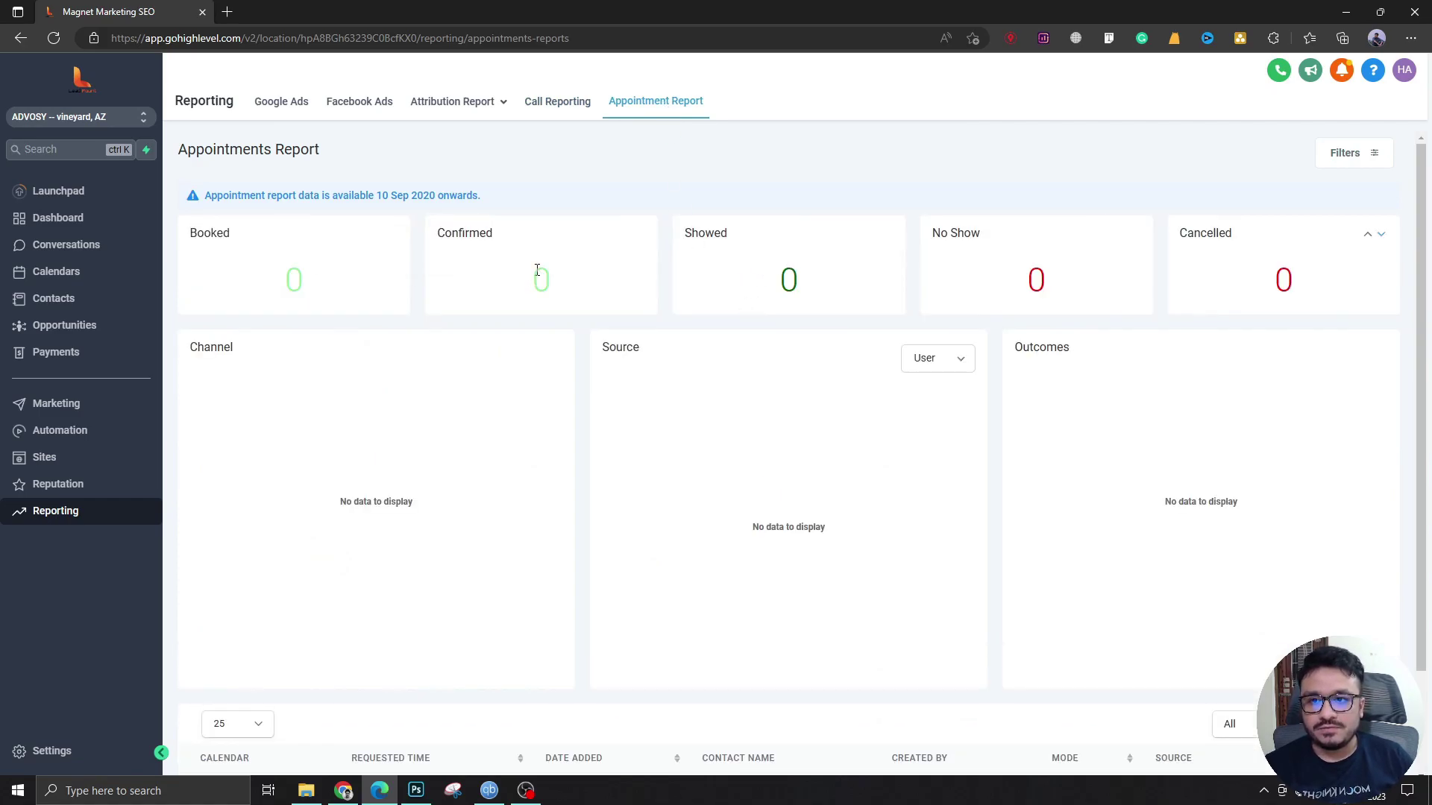
scroll(664, 359, "down", 2)
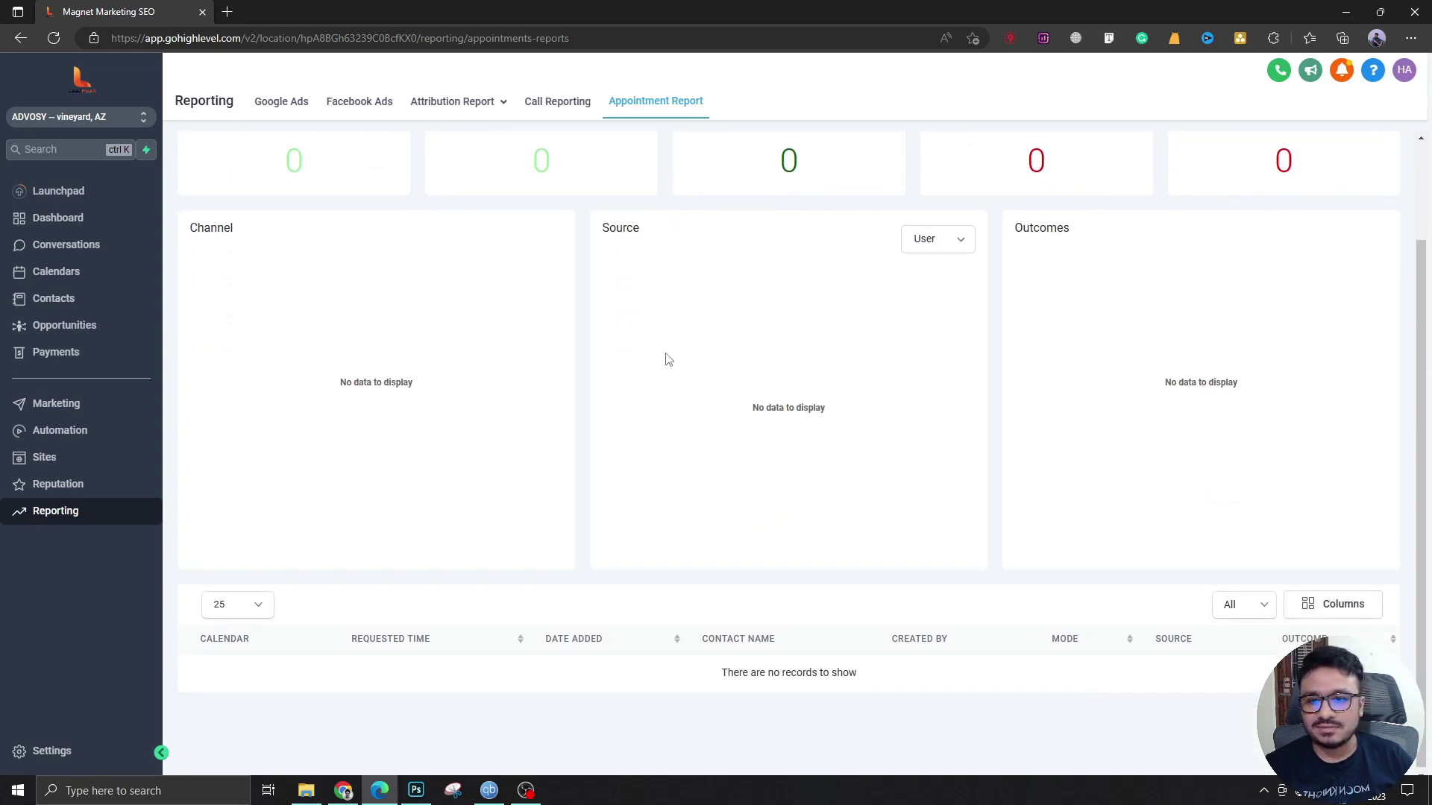
scroll(671, 362, "up", 2)
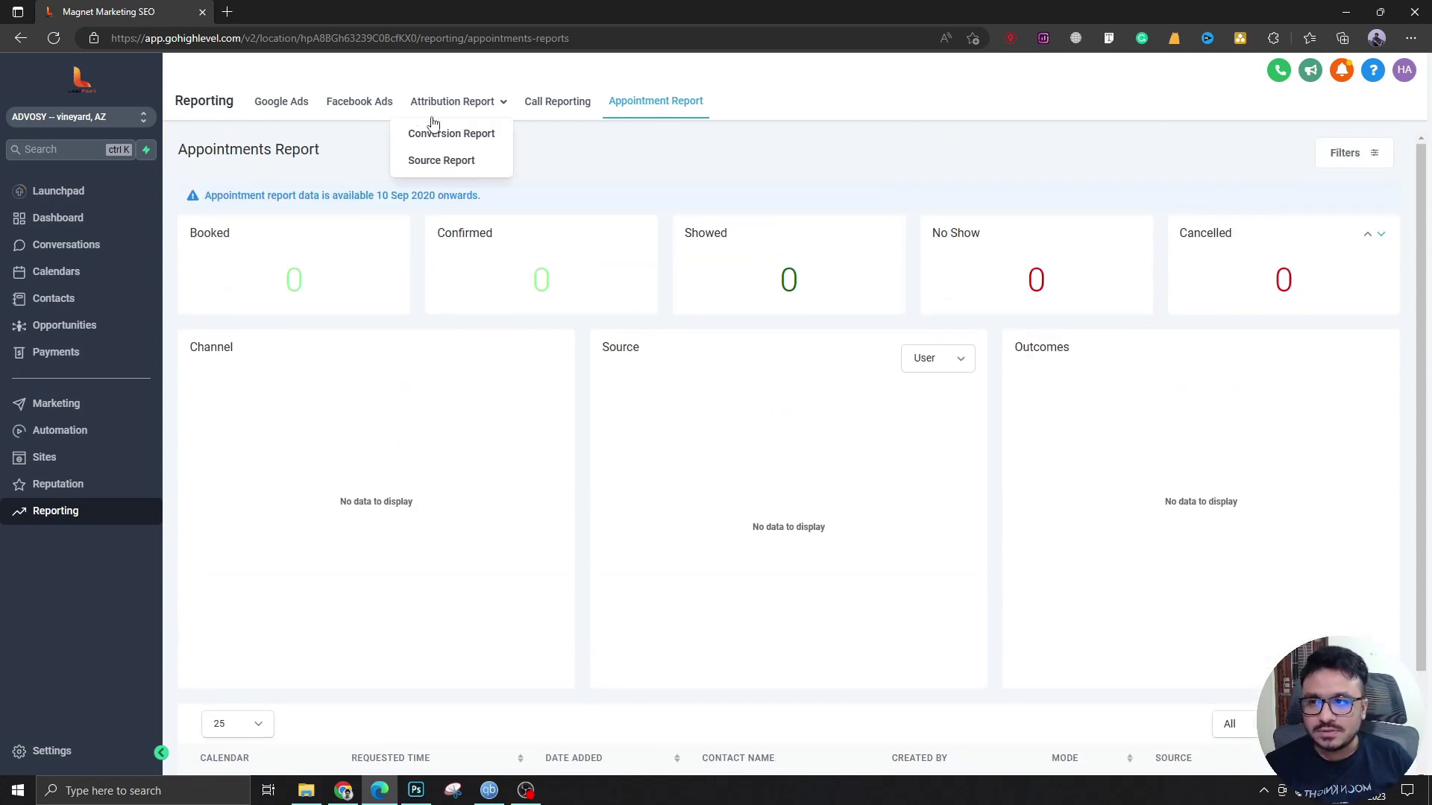
scroll(978, 402, "down", 2)
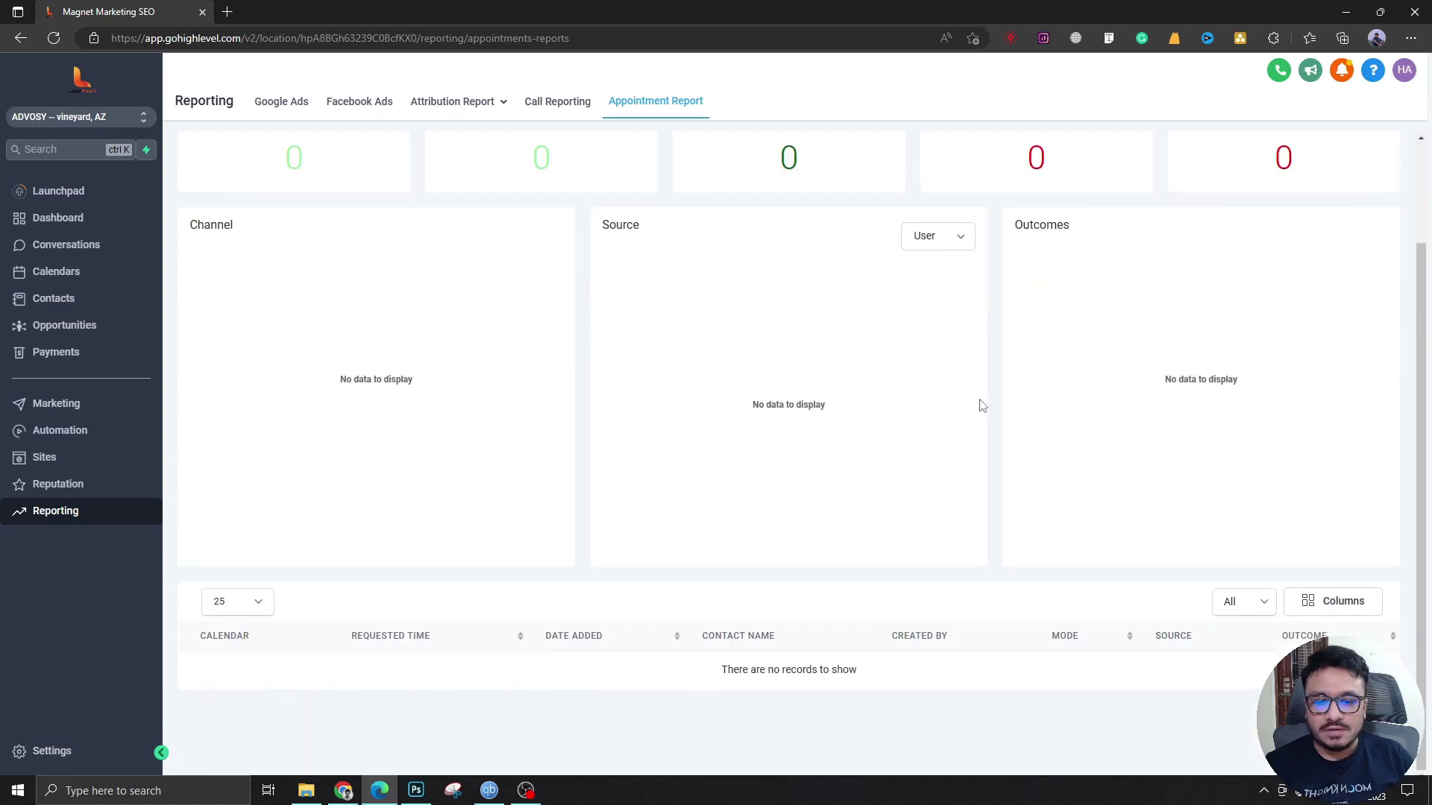
scroll(920, 336, "up", 2)
left_click(564, 110)
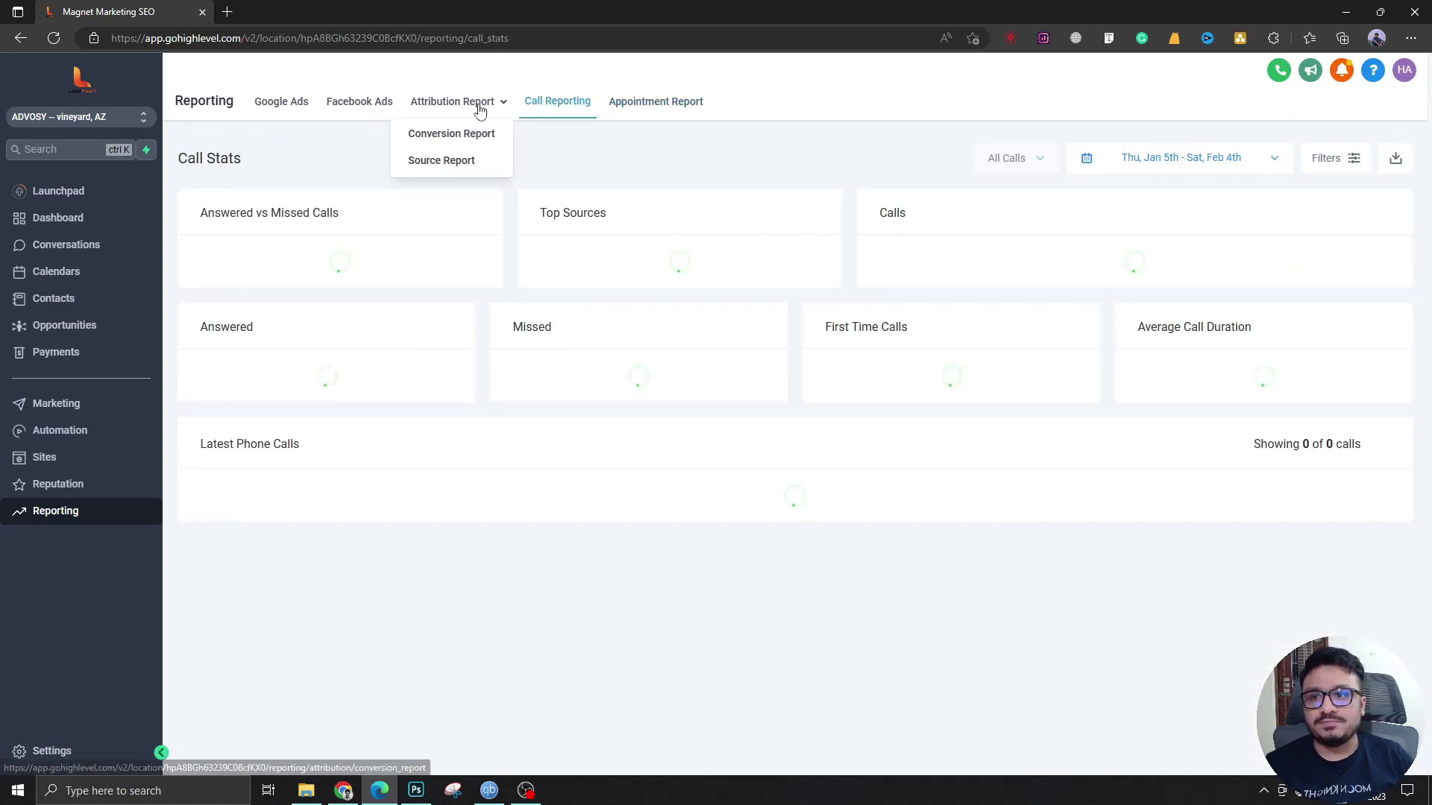
Reopen the Facebook Ads report, then switch back to the Google Ads report.
left_click(380, 104)
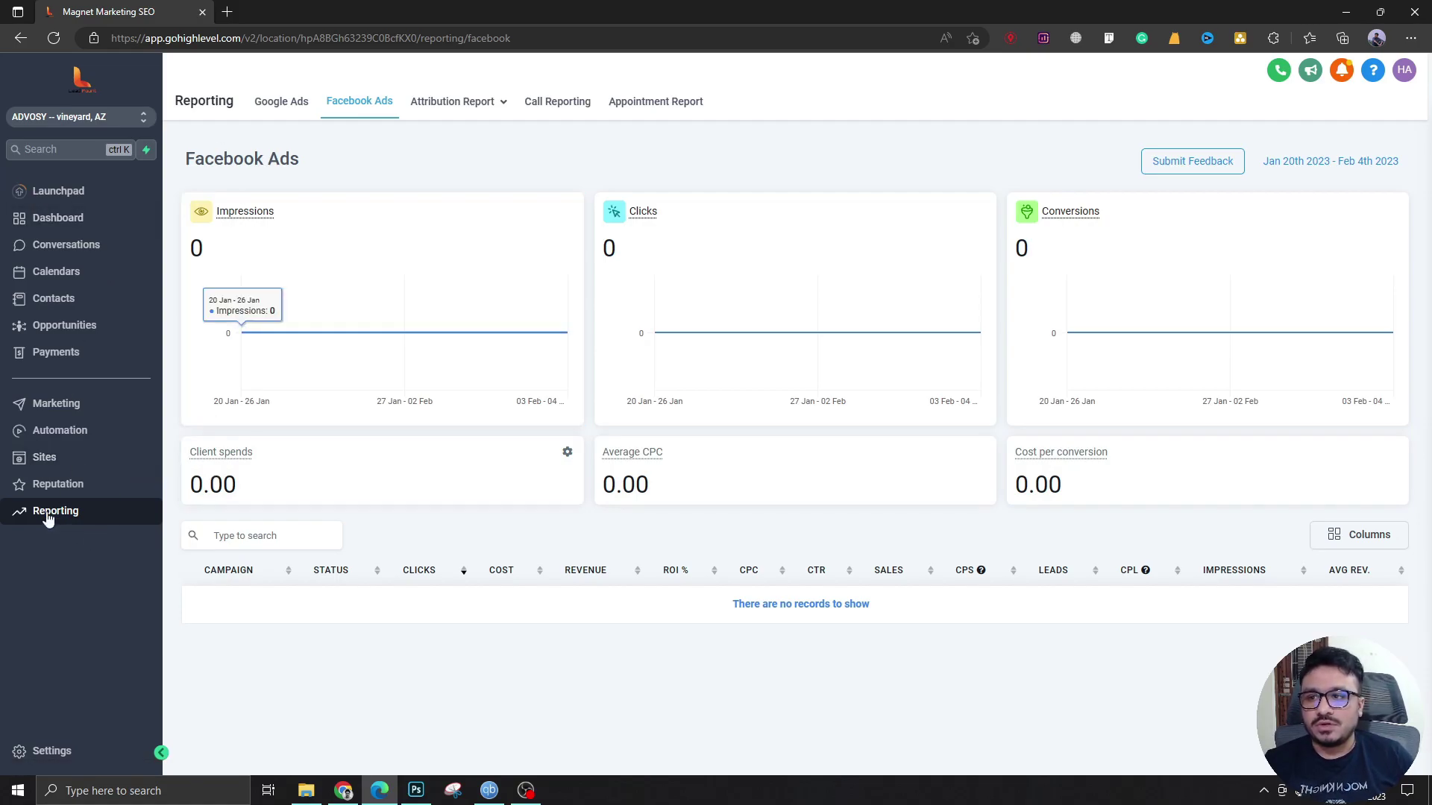
left_click(271, 105)
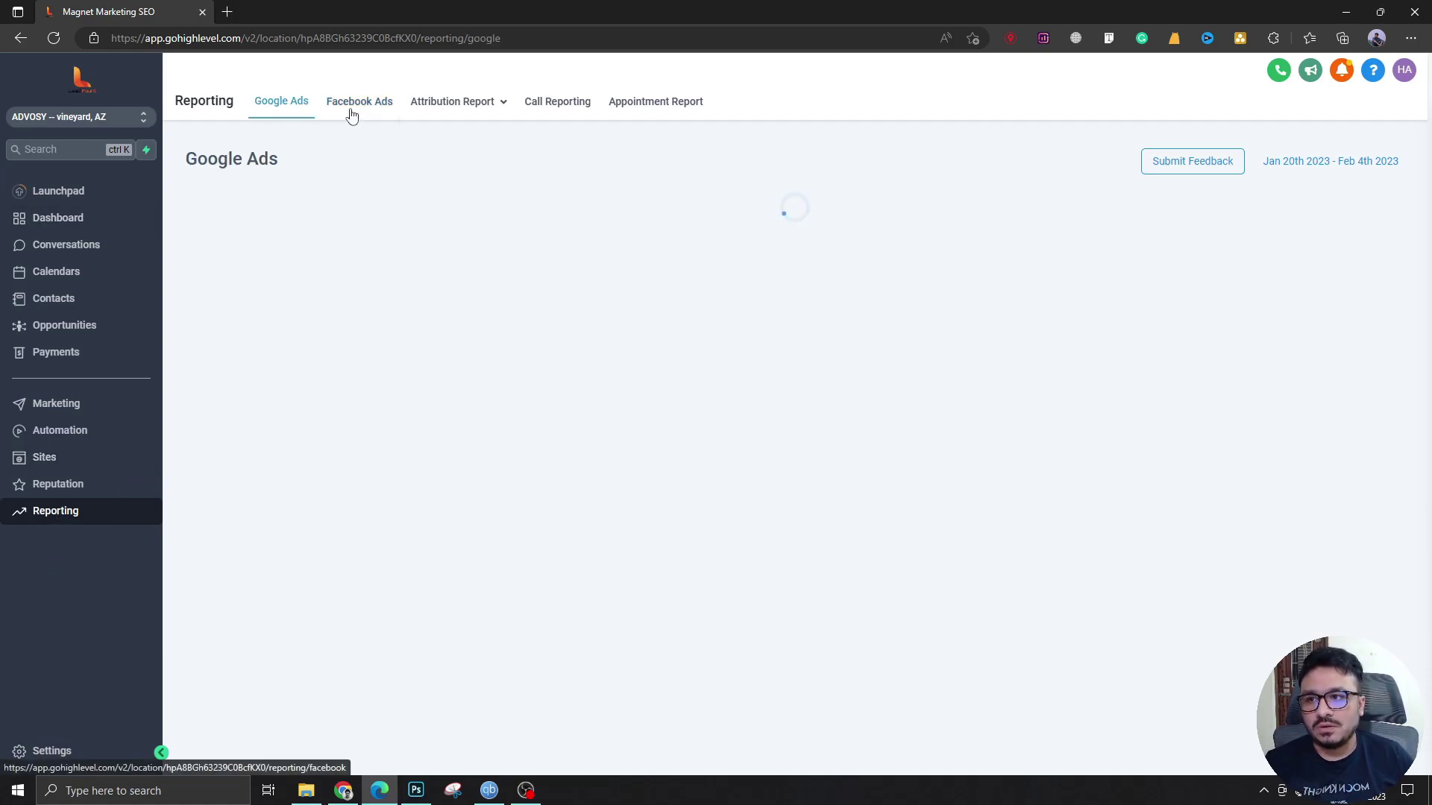